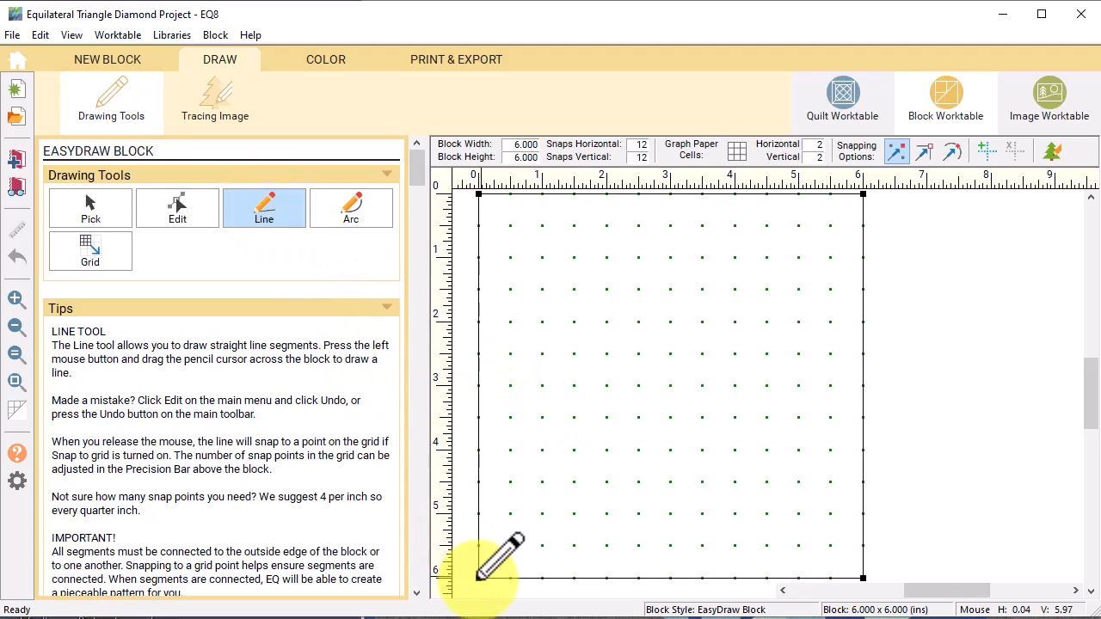
Draw the block's lower-left to upper-right diagonal, with horizontal lines to the right edge and vertical lines to the bottom edge at 1, 2 and 3 inches
mouse_move(479, 575)
mouse_down()
mouse_move(860, 368)
mouse_move(860, 205)
mouse_move(885, 167)
mouse_move(862, 199)
mouse_up()
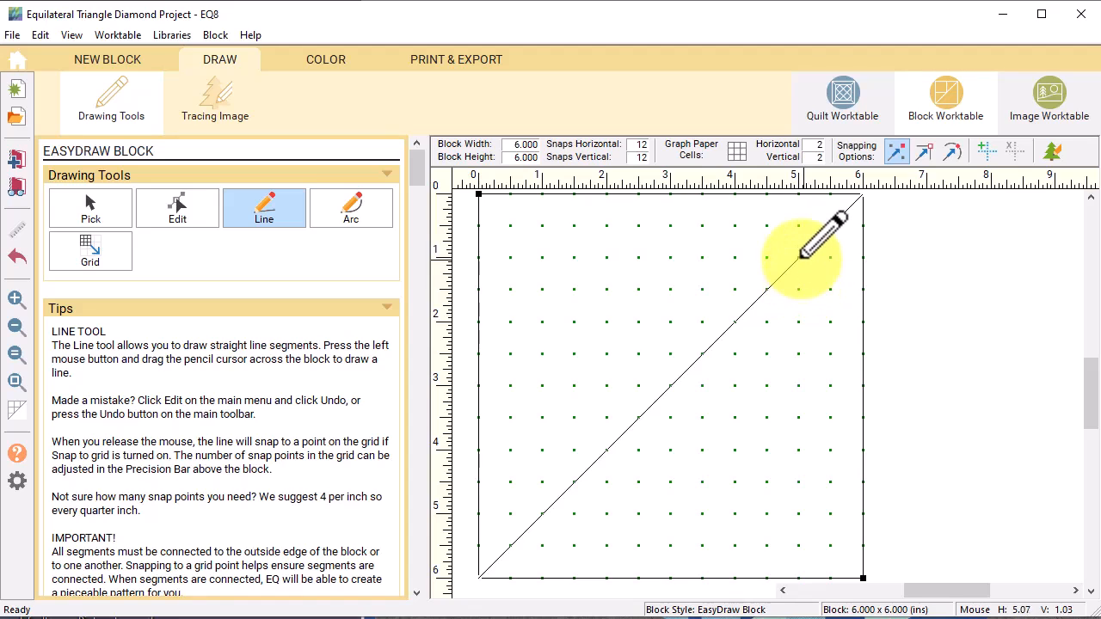
drag(799, 257, 863, 257)
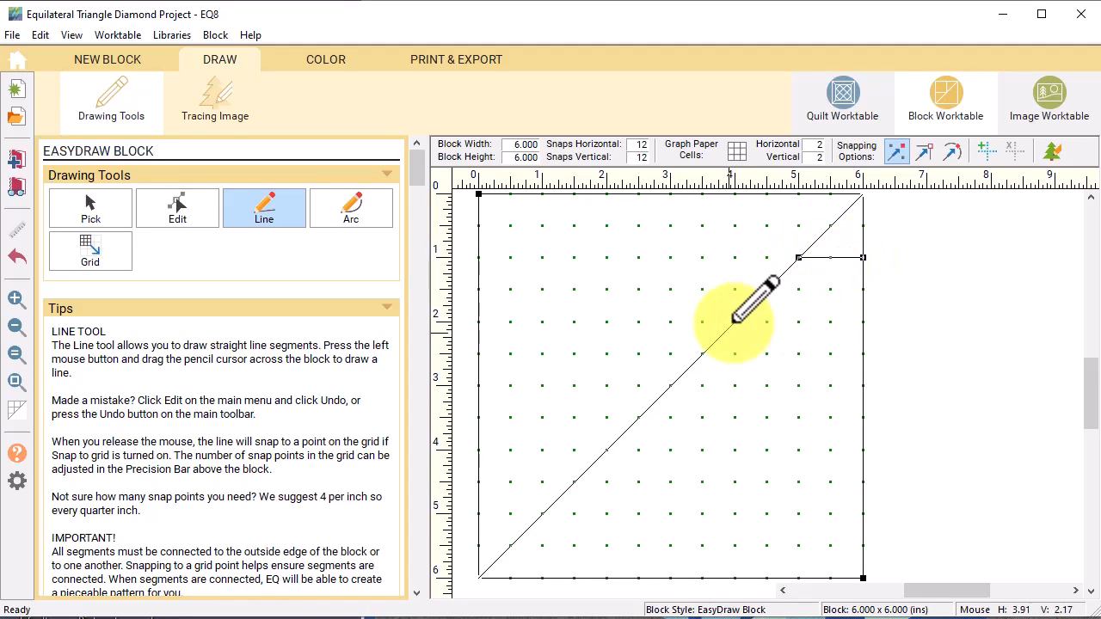
drag(735, 322, 863, 320)
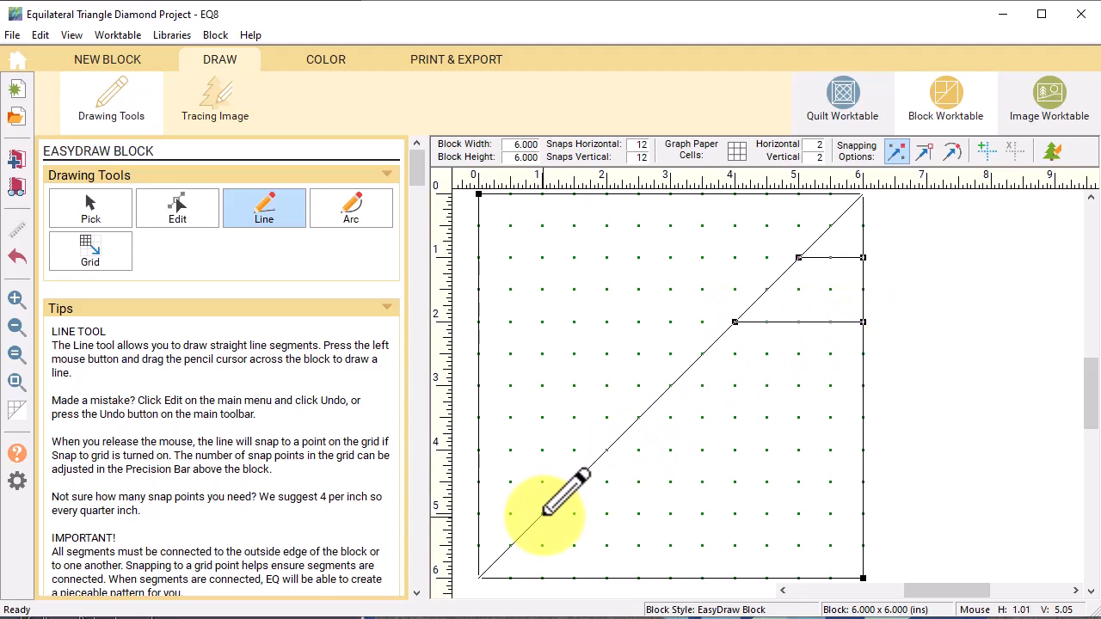
drag(542, 514, 542, 578)
drag(606, 449, 607, 578)
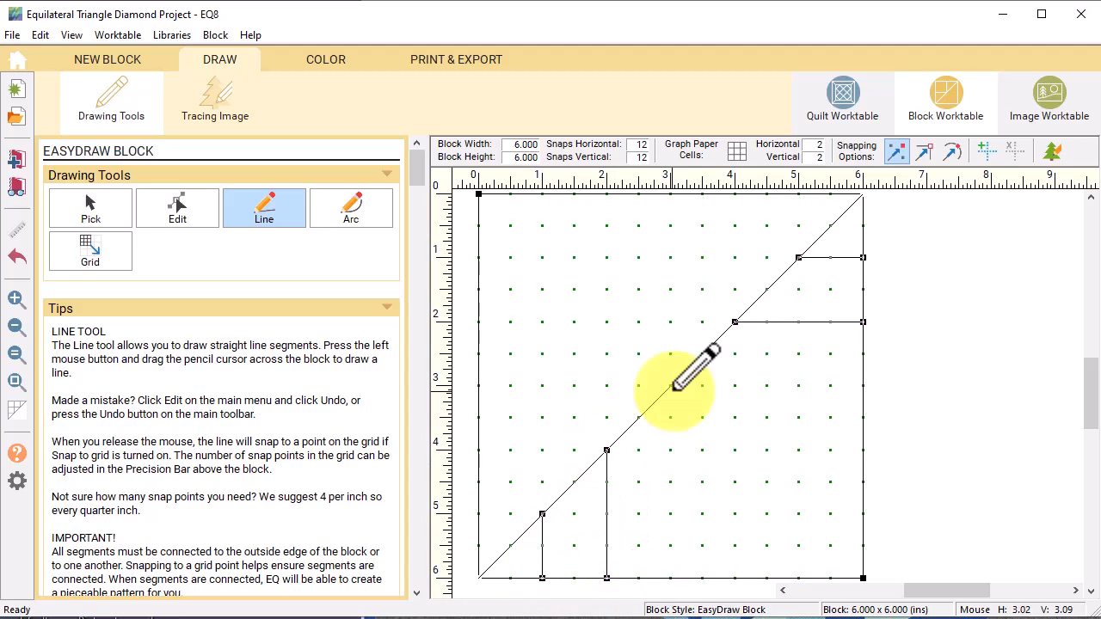
drag(670, 385, 670, 578)
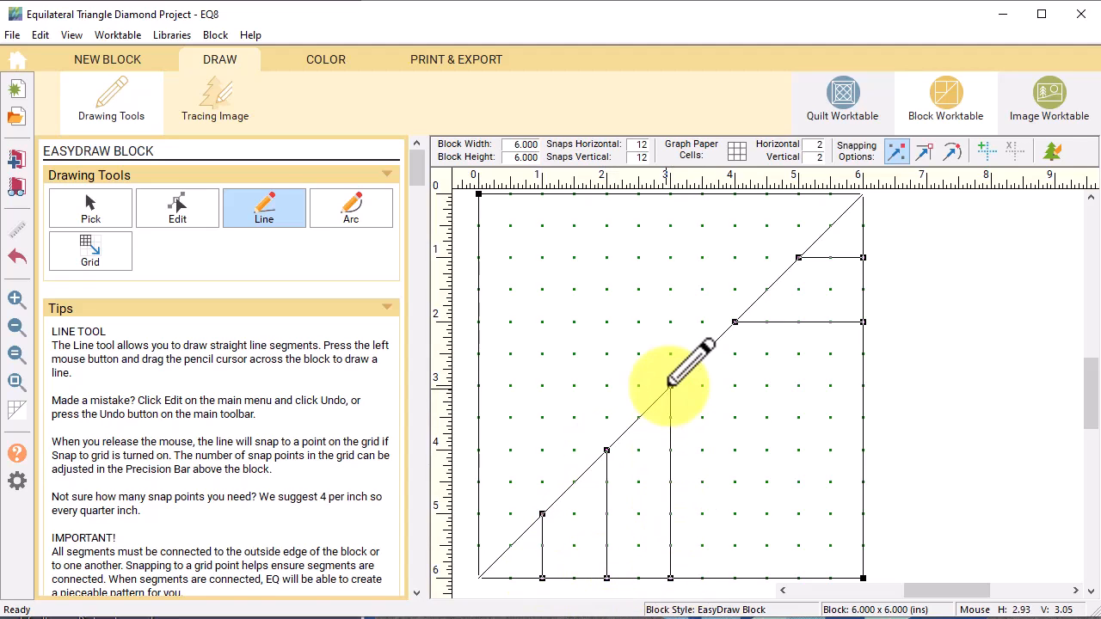
drag(670, 386, 863, 385)
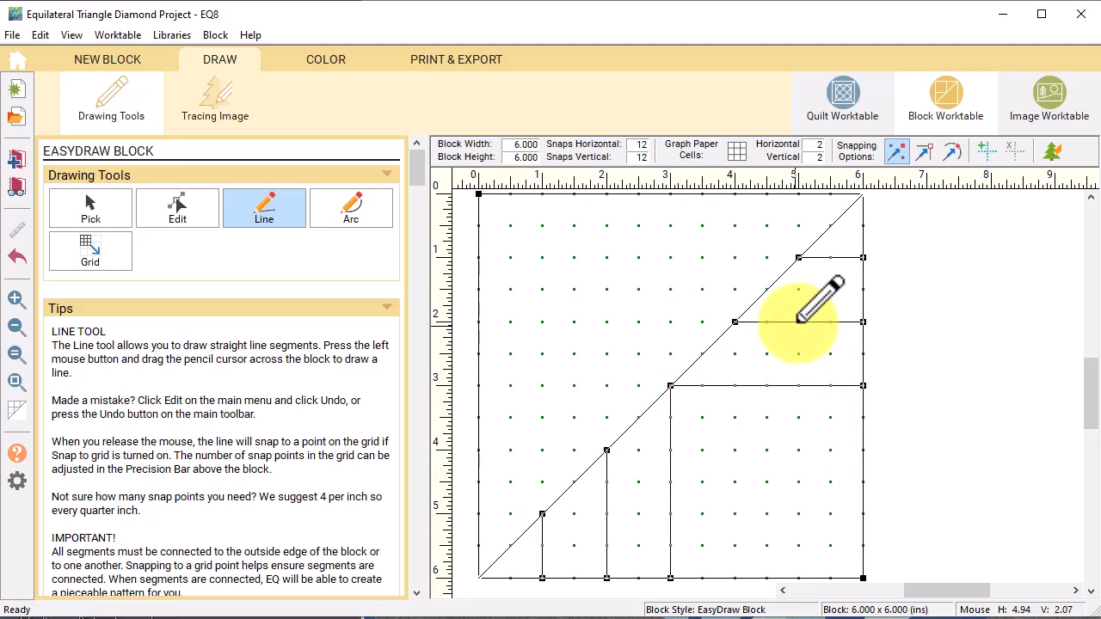
Draw four parallel diagonals in the lower-right half, plus a vertical at 5 inches and a horizontal at 5 inches forming the star's inner triangle
mouse_move(798, 321)
mouse_down()
mouse_move(608, 544)
mouse_move(607, 491)
mouse_move(607, 513)
mouse_up()
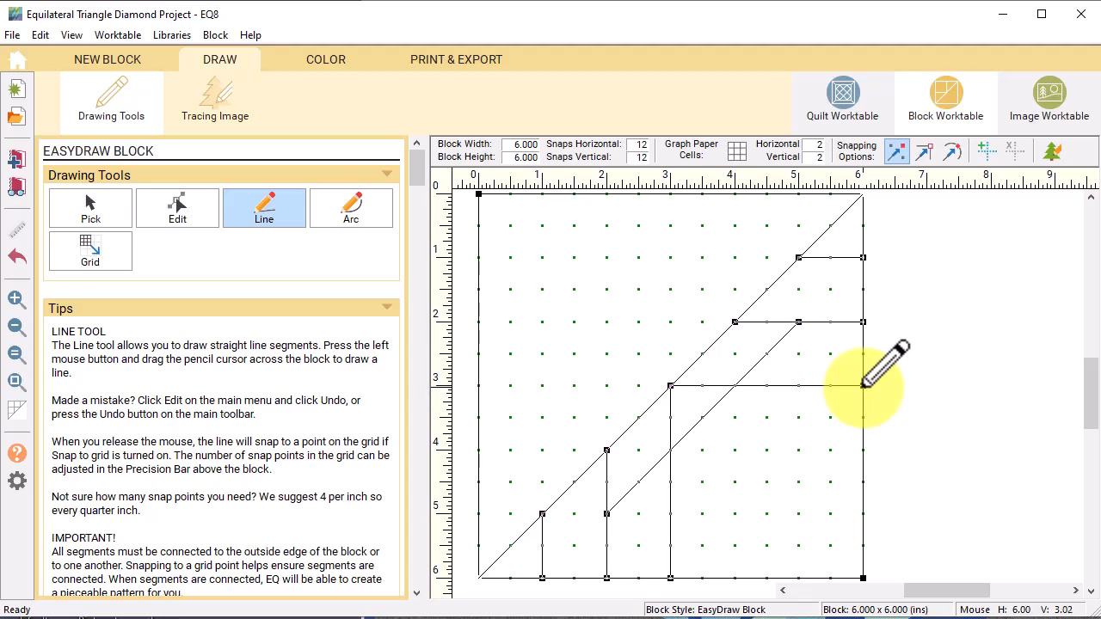
drag(863, 386, 670, 578)
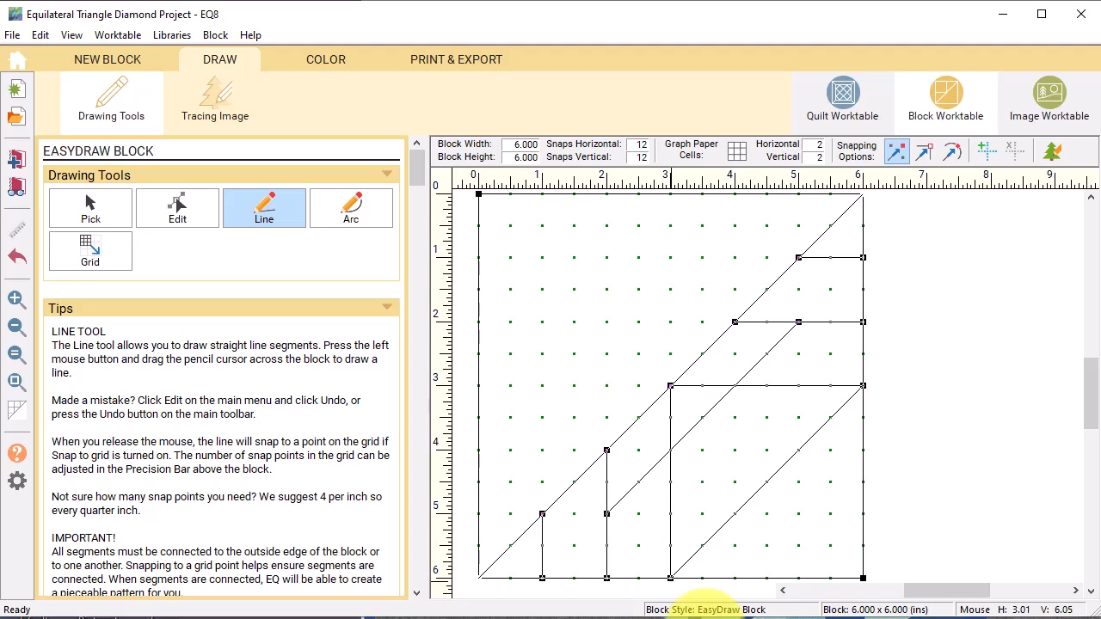
mouse_move(864, 450)
mouse_down()
mouse_move(737, 553)
mouse_move(734, 578)
mouse_up()
drag(863, 513, 799, 578)
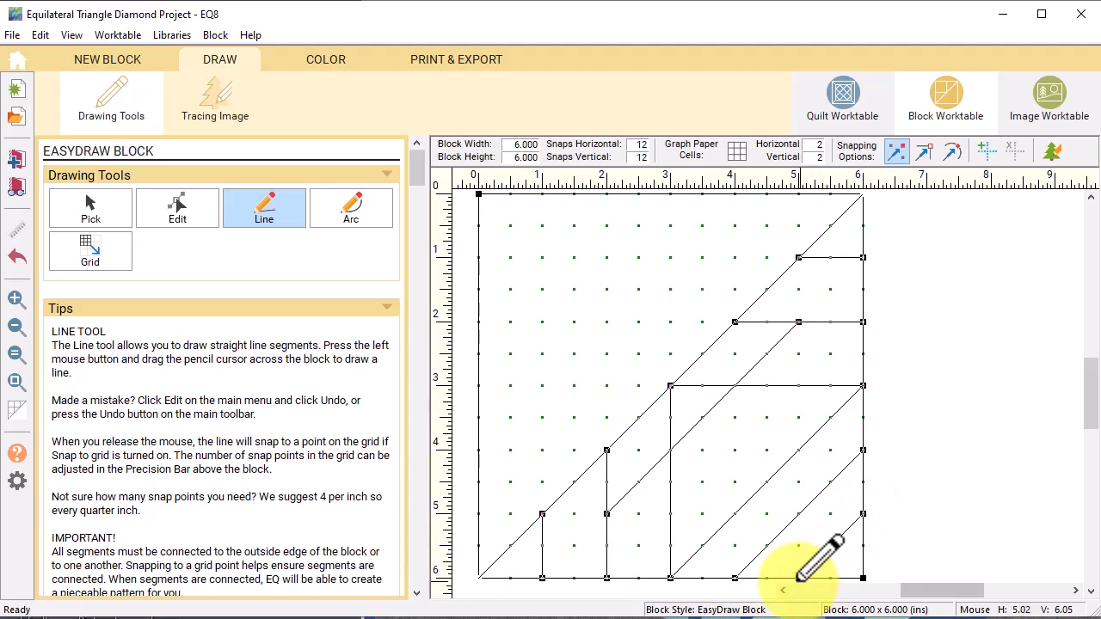
mouse_move(609, 516)
mouse_down()
mouse_move(796, 324)
mouse_move(799, 578)
mouse_up()
drag(799, 514, 607, 514)
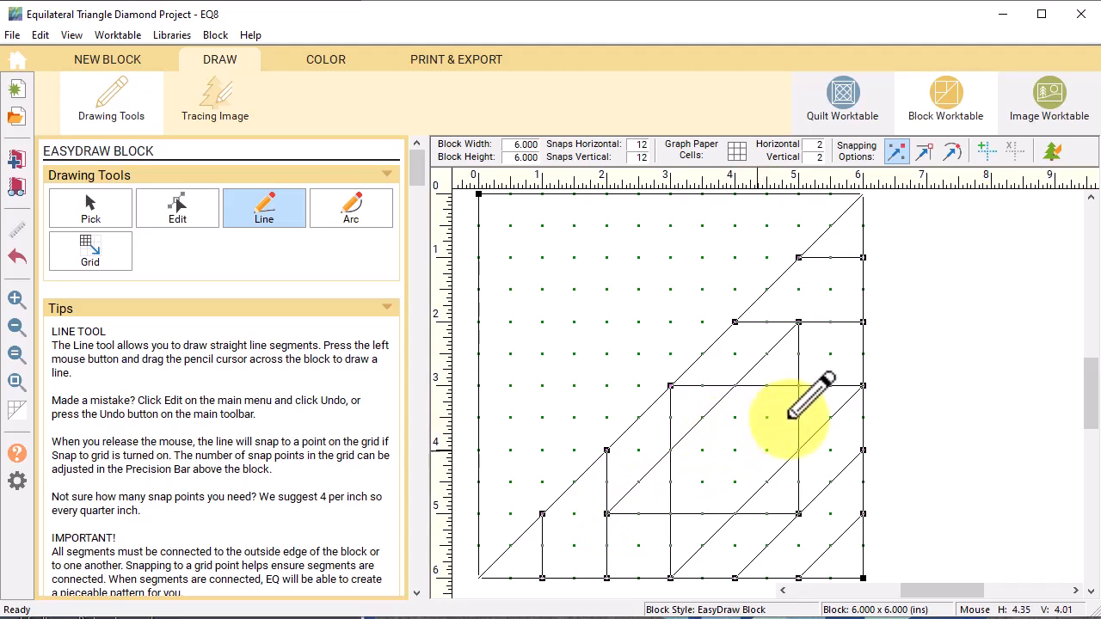
Split the lines at their intersections and delete the two horizontal segments crossing the star's central diamond
click(325, 57)
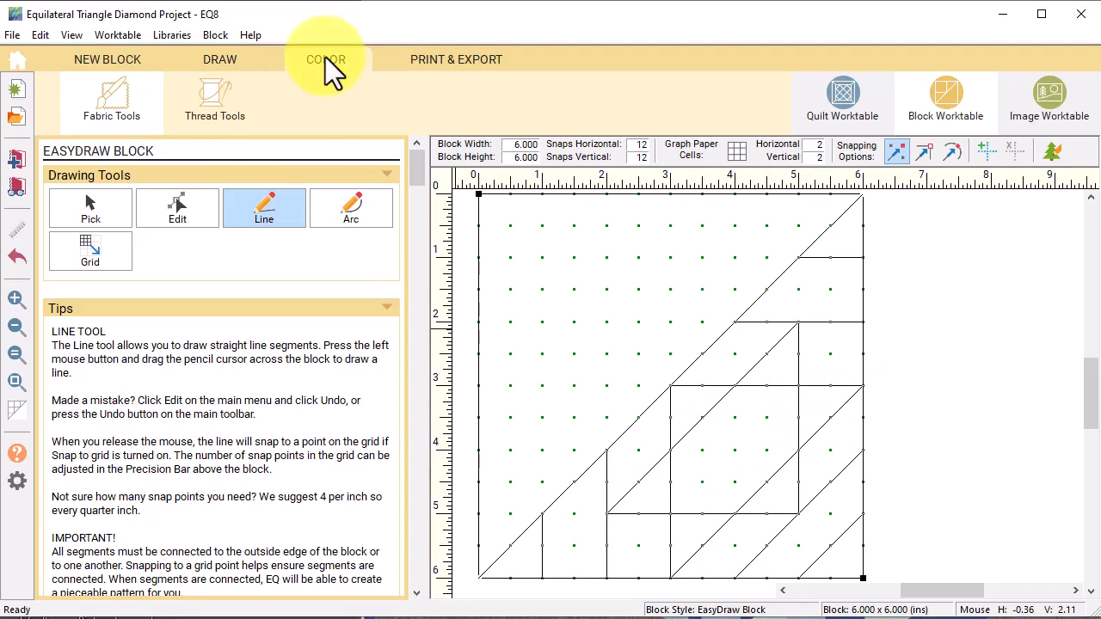
click(220, 58)
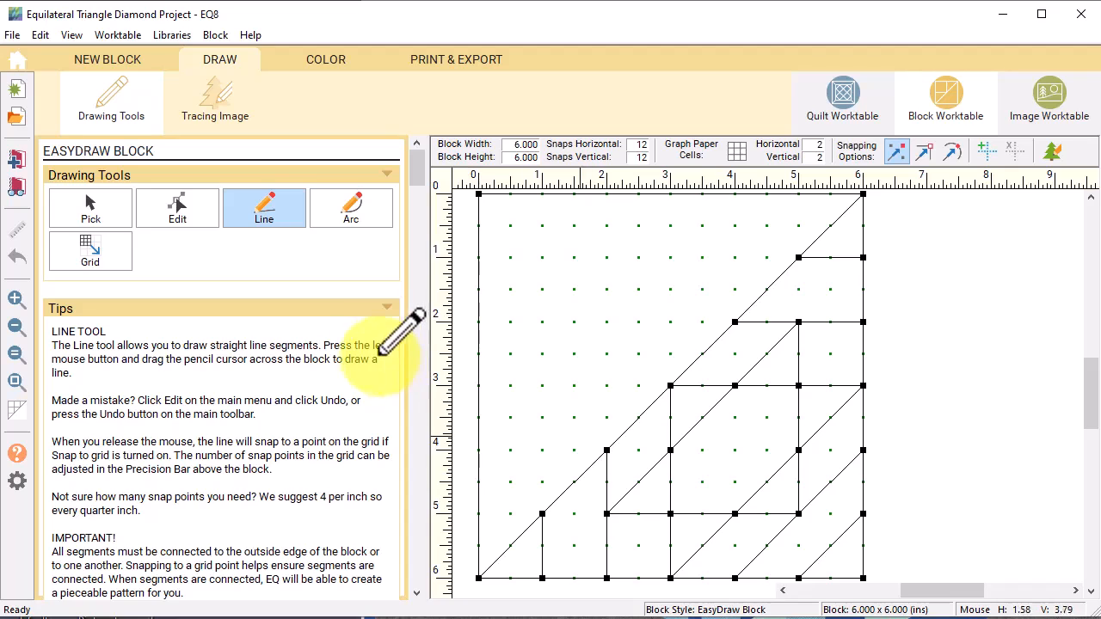
click(96, 206)
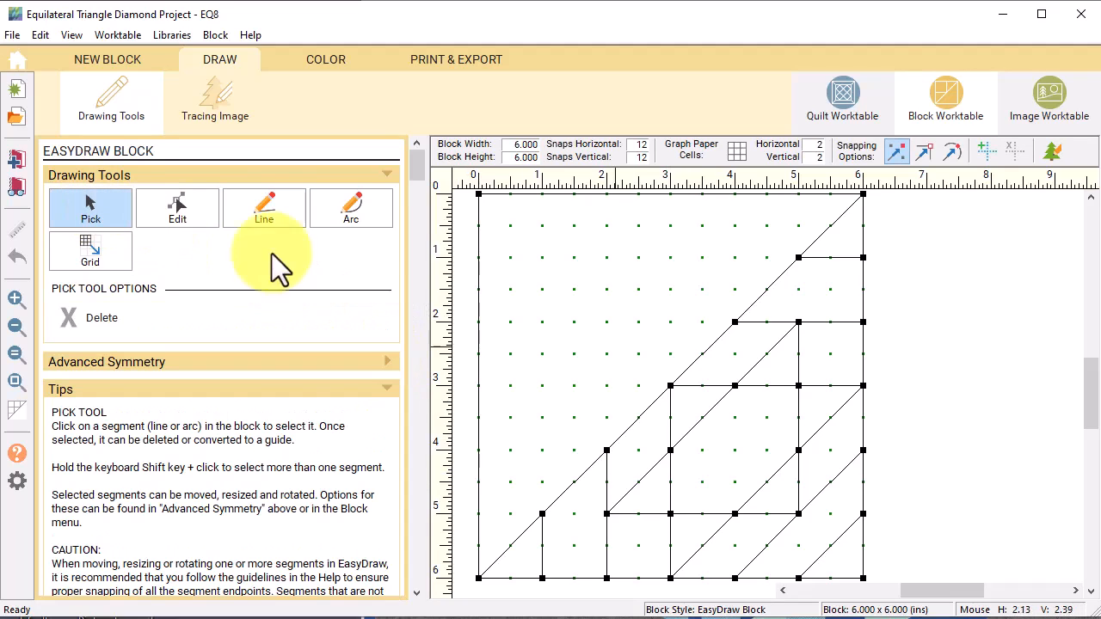
click(763, 387)
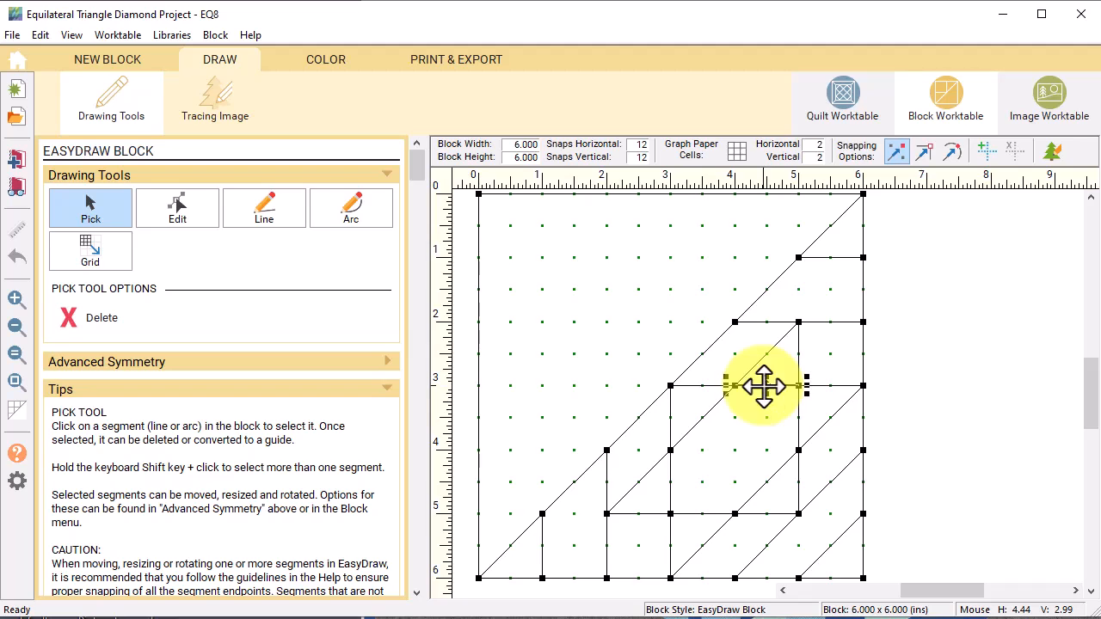
key(Delete)
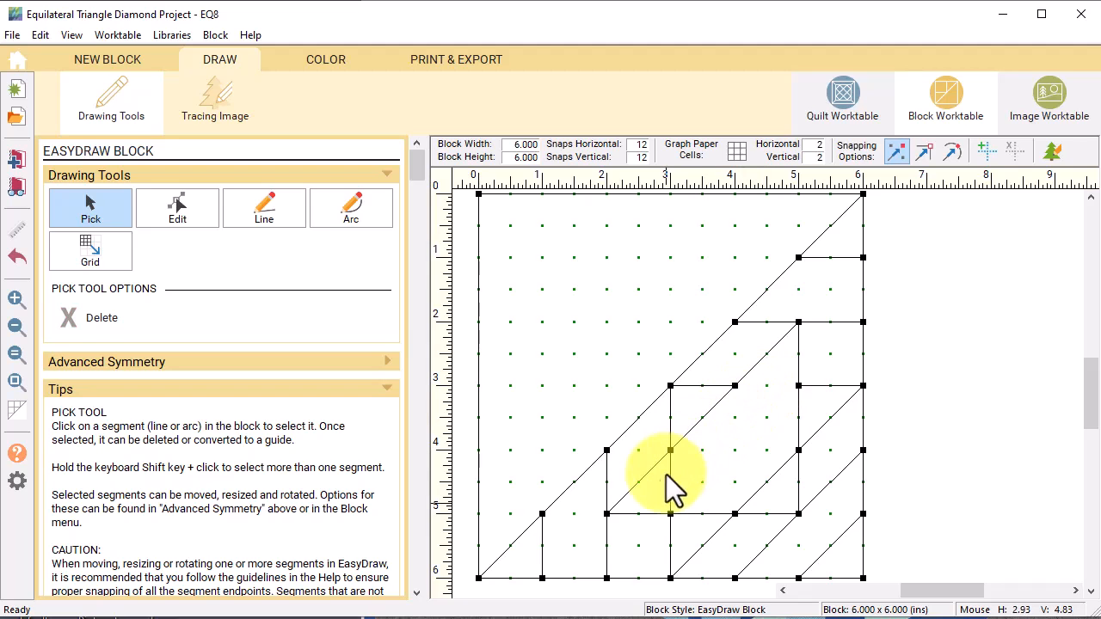
click(697, 513)
key(Delete)
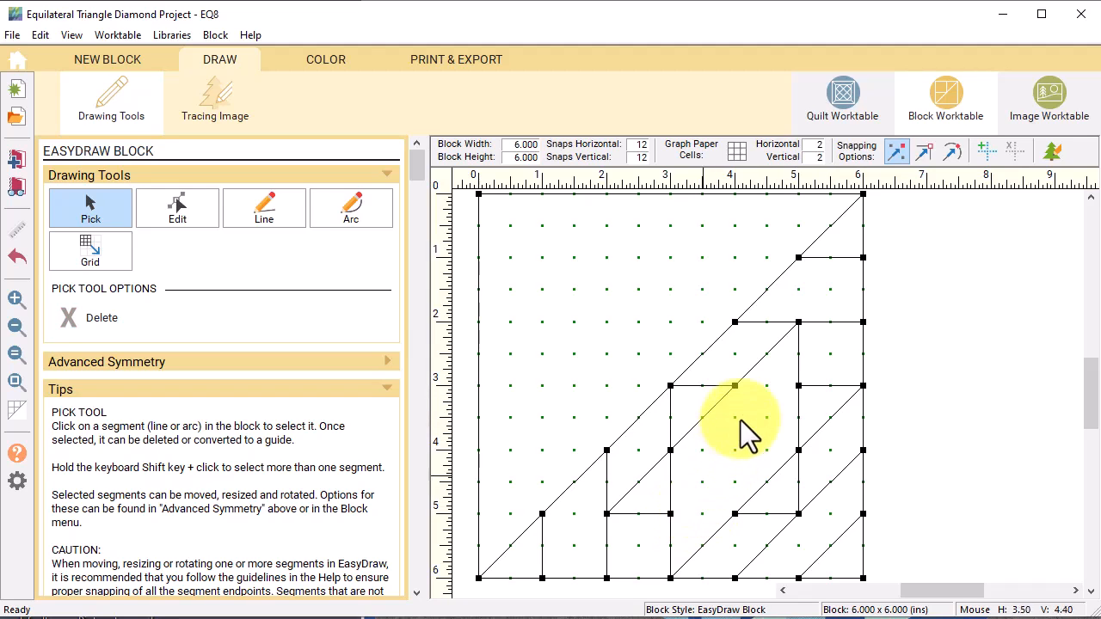
Paint the star's central diamond and its surrounding triangular points with the teal-blue textured fabric
click(331, 62)
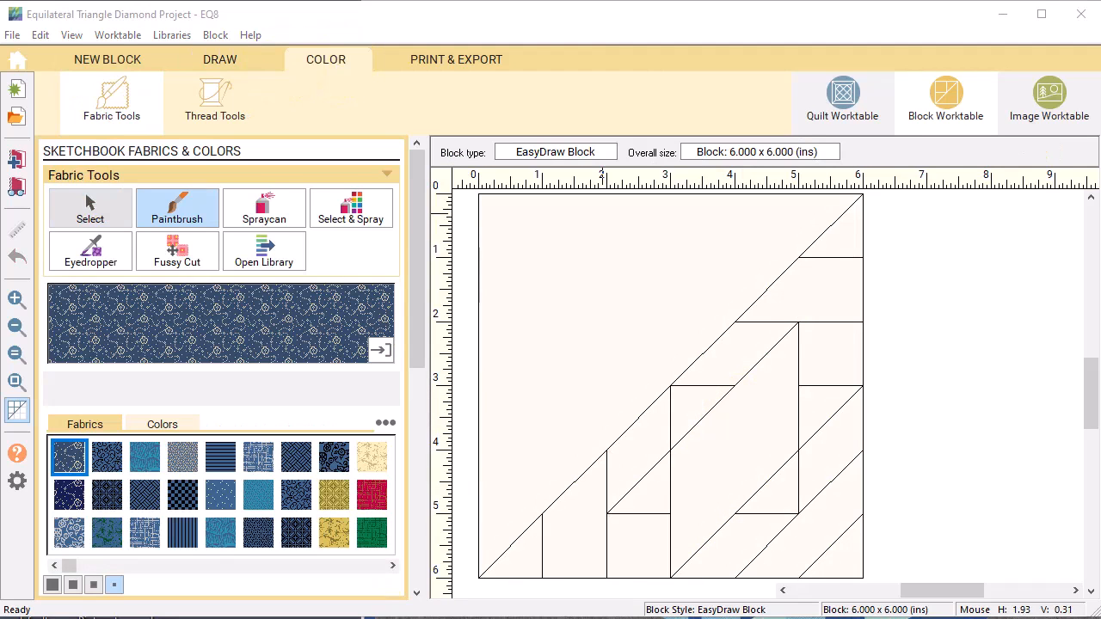
click(222, 537)
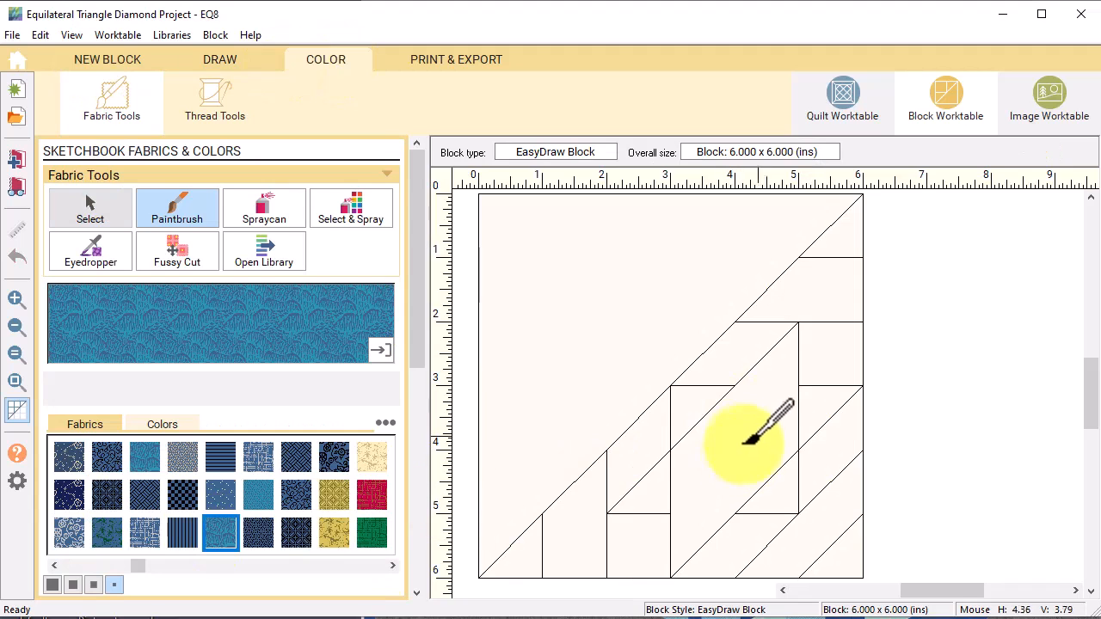
click(737, 437)
click(700, 405)
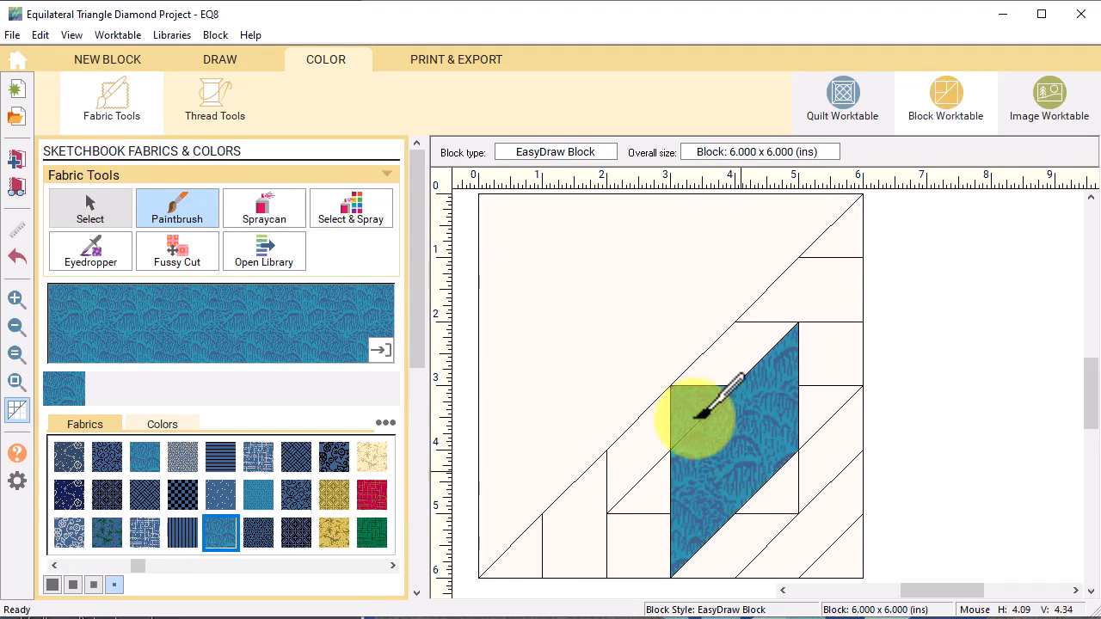
click(770, 486)
click(804, 421)
click(651, 484)
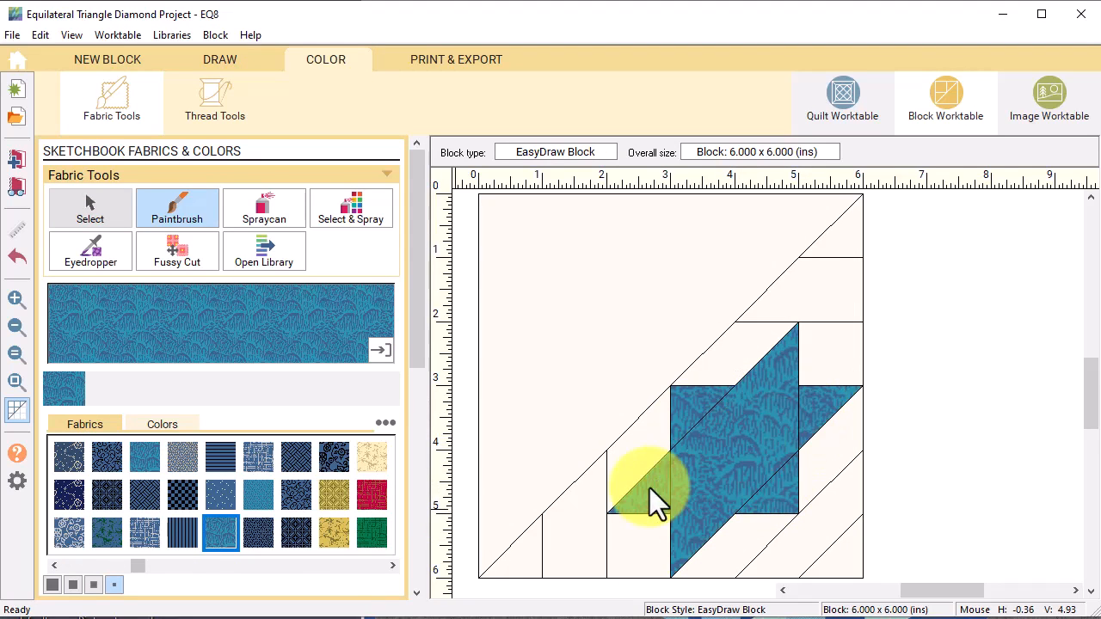
Paint the six background patches around the star with the light grey fabric
drag(137, 565, 230, 565)
click(228, 563)
click(290, 498)
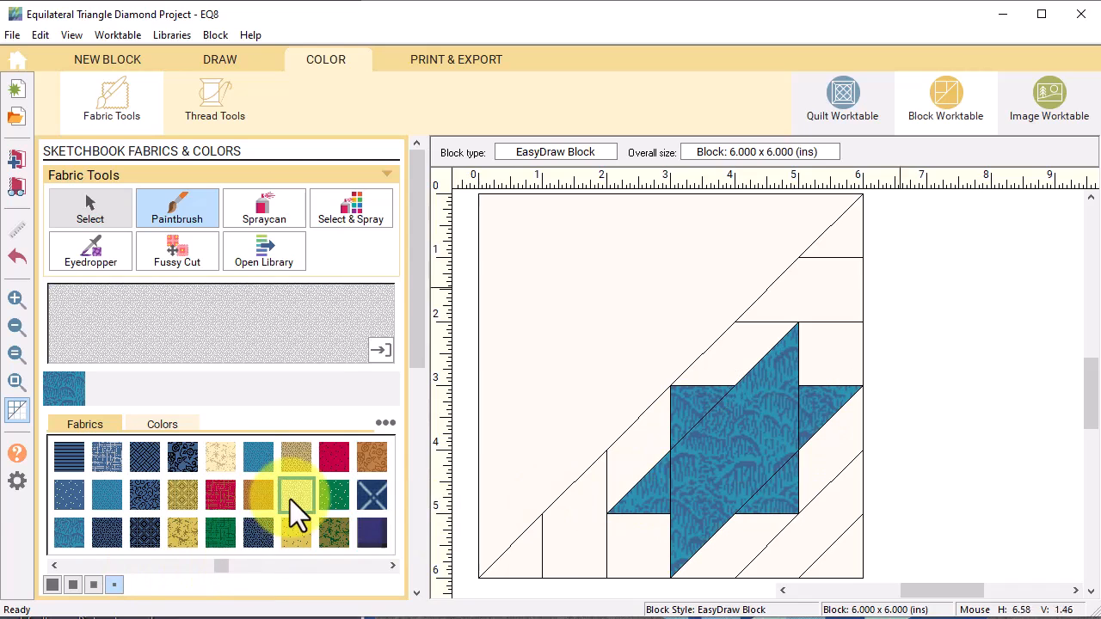
click(747, 353)
click(828, 362)
click(822, 444)
click(714, 542)
click(640, 553)
click(633, 461)
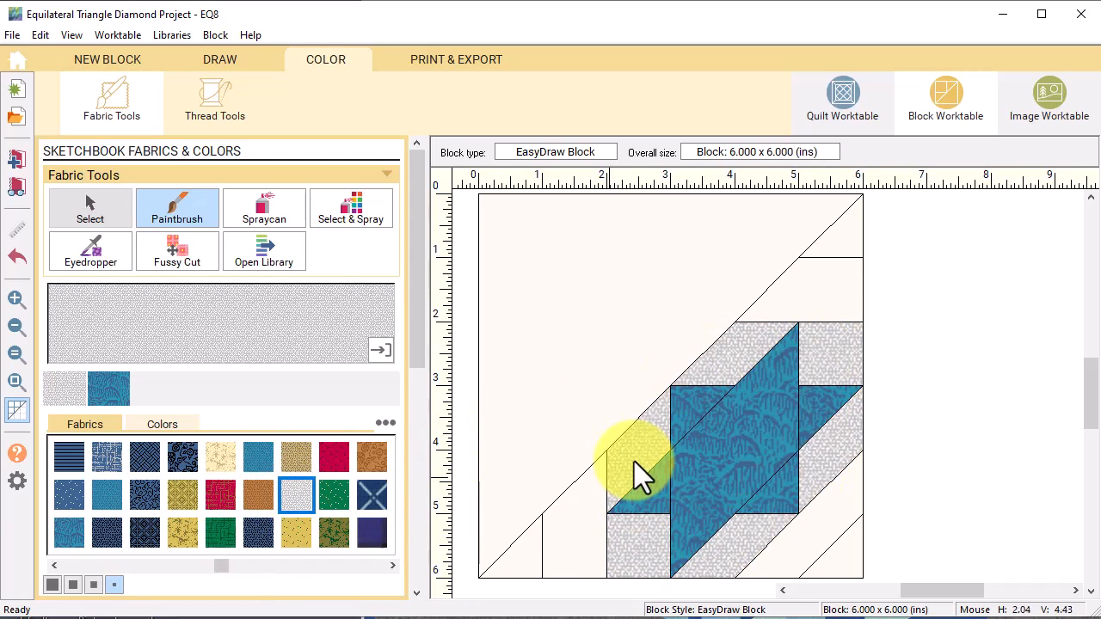
Paint the three strips outside the grey star background with the gold mottled fabric
click(180, 529)
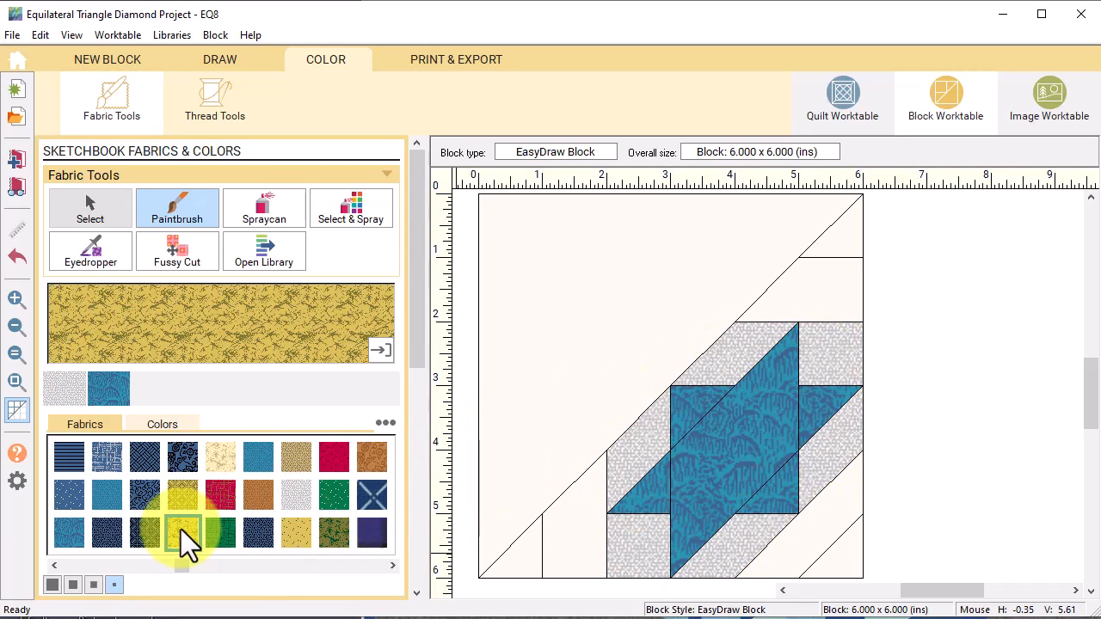
click(819, 293)
click(811, 492)
click(588, 525)
Paint the three small corner triangles with the cream mottled fabric and add the block to the Project Sketchbook
click(222, 460)
click(520, 567)
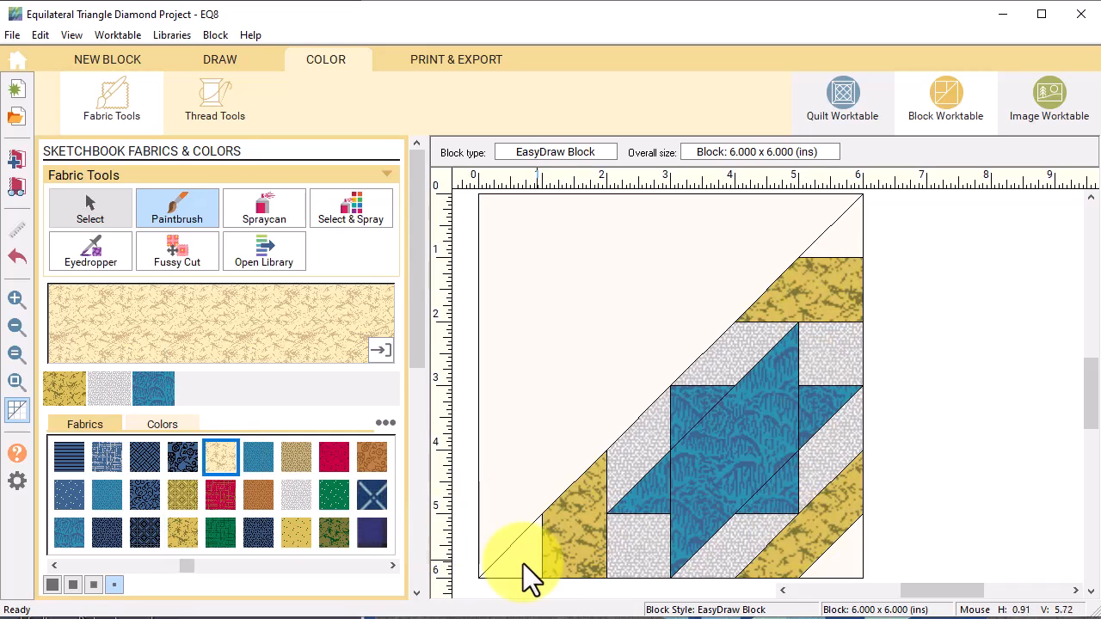
click(836, 564)
click(848, 234)
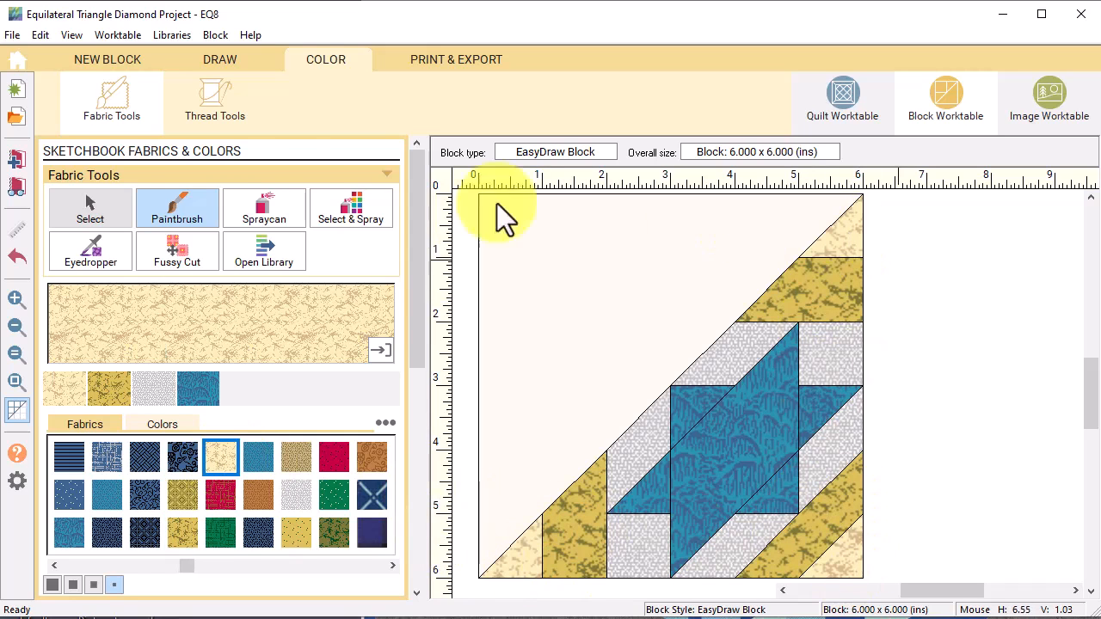
click(14, 162)
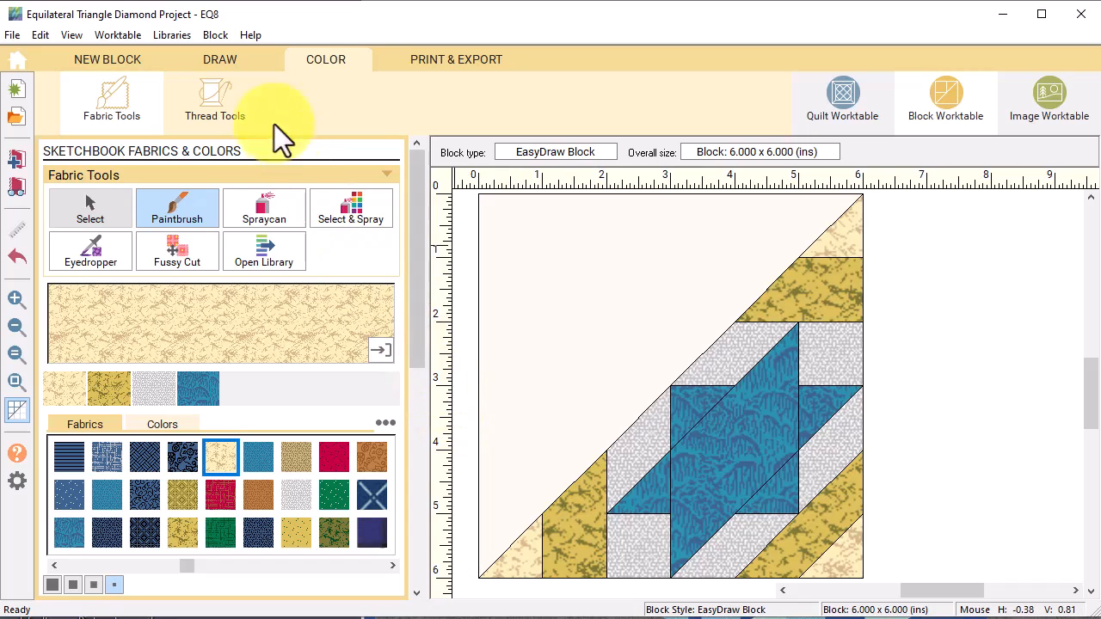
Draw a diagonal from 4 inches on the top edge to 4 inches on the left edge, plus vertical and horizontal lines at 2 inches
click(229, 54)
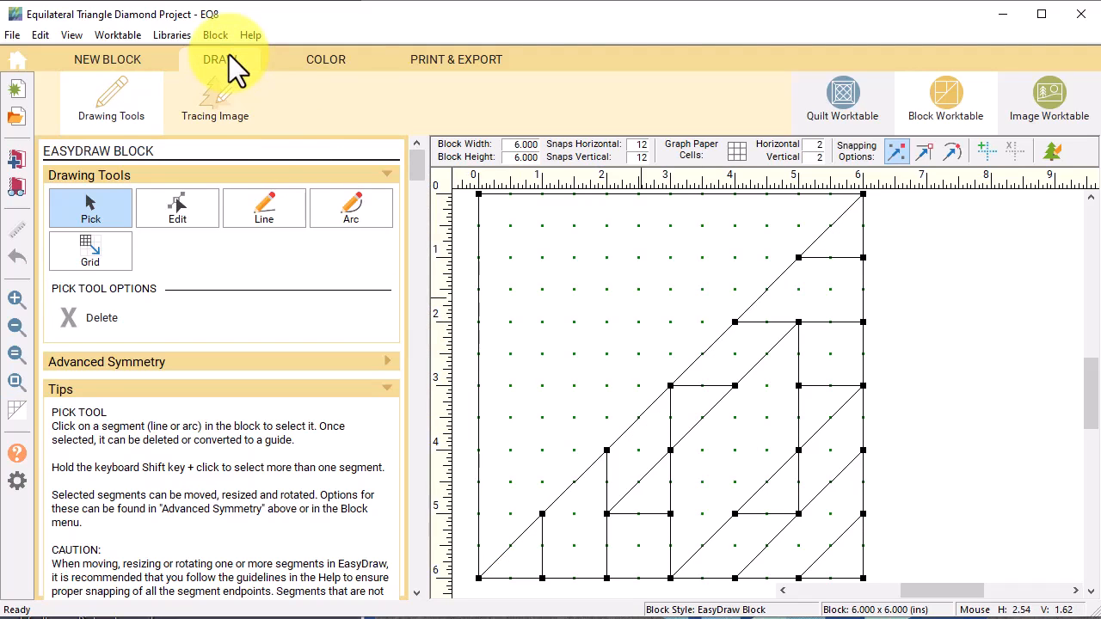
click(263, 207)
mouse_move(735, 192)
mouse_down()
mouse_move(491, 396)
mouse_move(479, 448)
mouse_up()
drag(606, 193, 606, 578)
drag(487, 319, 735, 322)
Add a 1-inch horizontal, a 1-inch vertical and a short diagonal to form three small triangles around the upper-left 2-inch intersection
drag(606, 257, 670, 258)
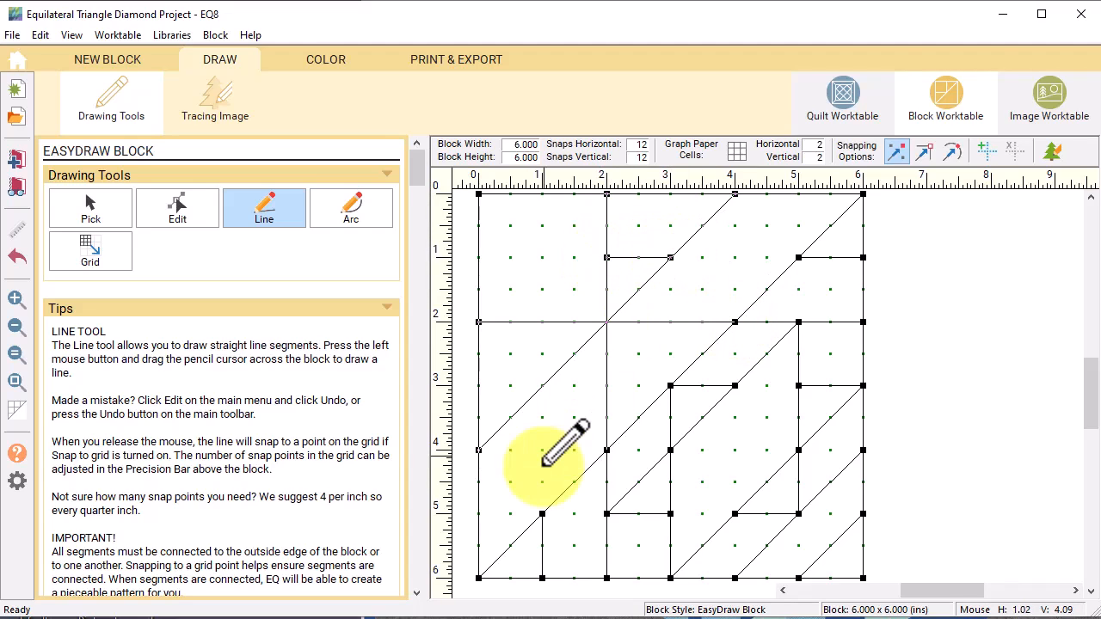
drag(542, 322, 542, 386)
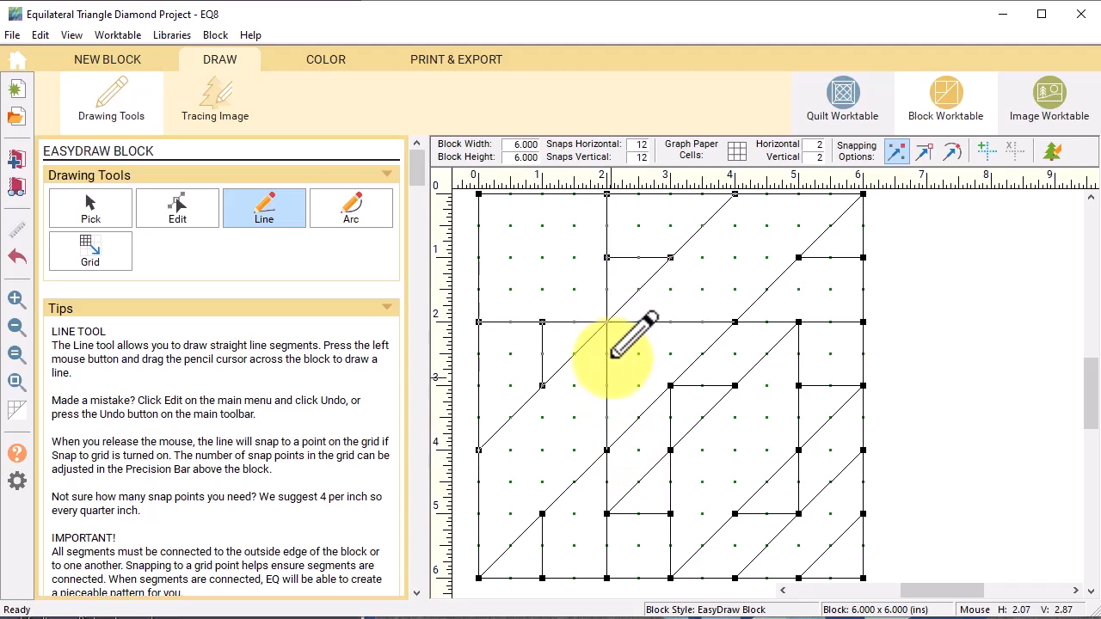
drag(607, 385, 670, 322)
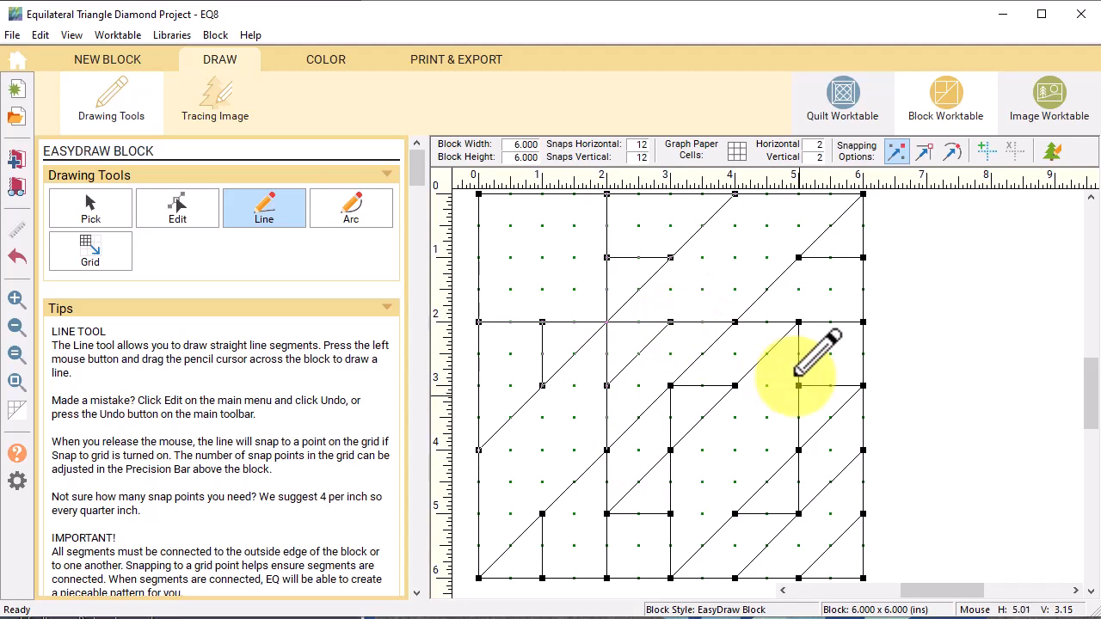
Paint the upper-left square, the patch beside it along the top edge and the inner strip bordering the grey patches with gold mottled fabric
click(326, 59)
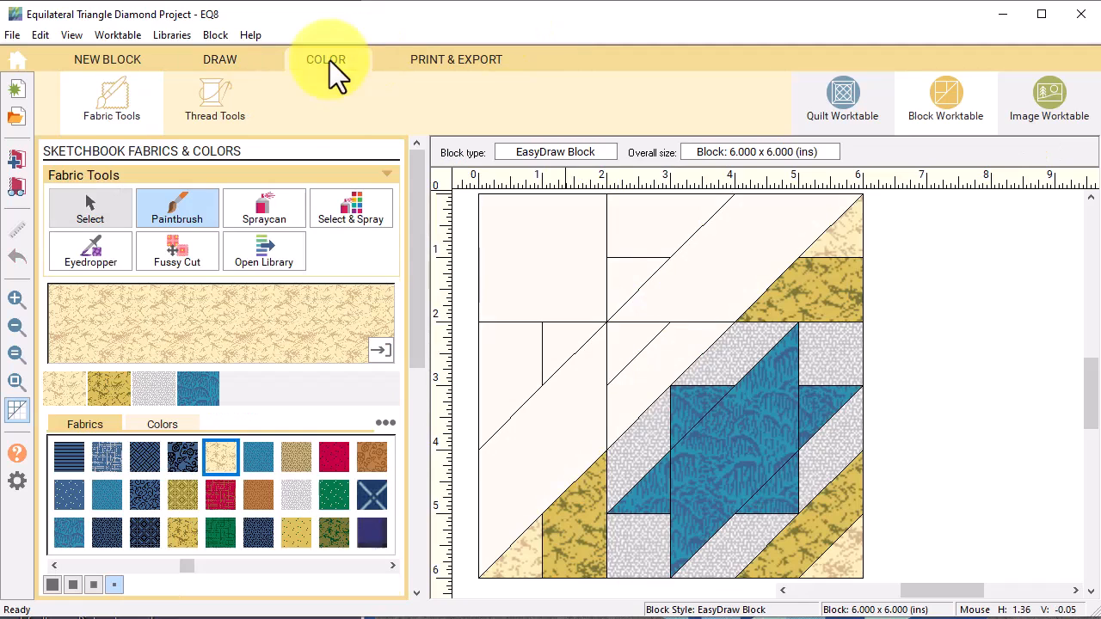
click(110, 391)
click(641, 221)
click(542, 258)
click(643, 368)
Paint the three small triangles around the 2-inch intersection cream and the remaining patch along the left edge gold
click(109, 390)
click(564, 342)
click(616, 342)
click(621, 291)
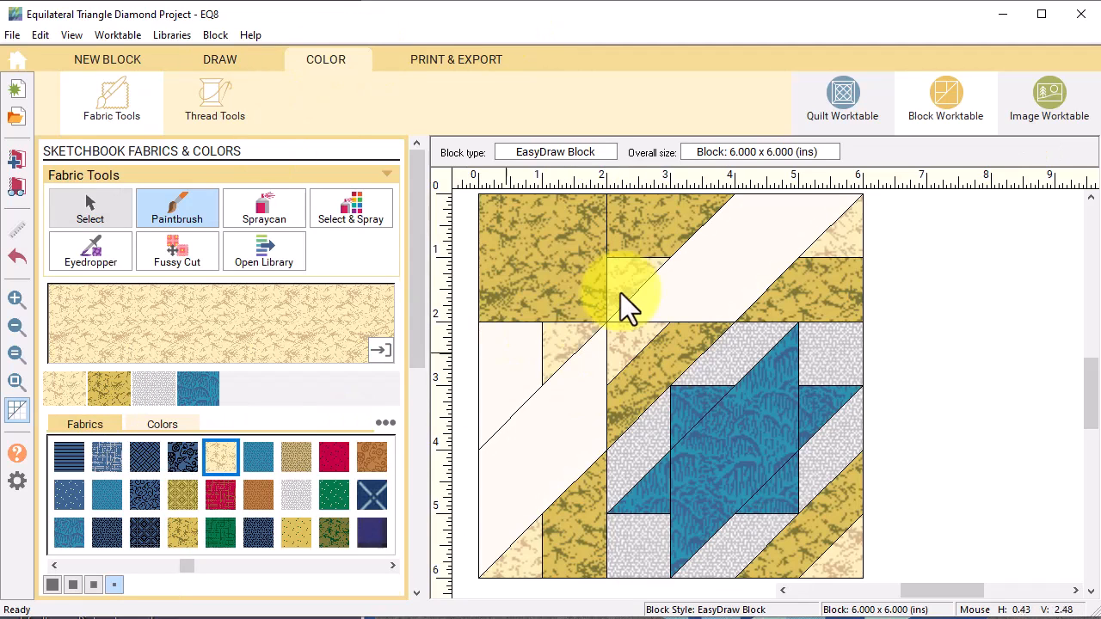
click(109, 390)
click(507, 369)
Paint the upper-left square and the two wide diagonal strips with the dotted green fabric, and add the block to the Project Sketchbook
click(225, 530)
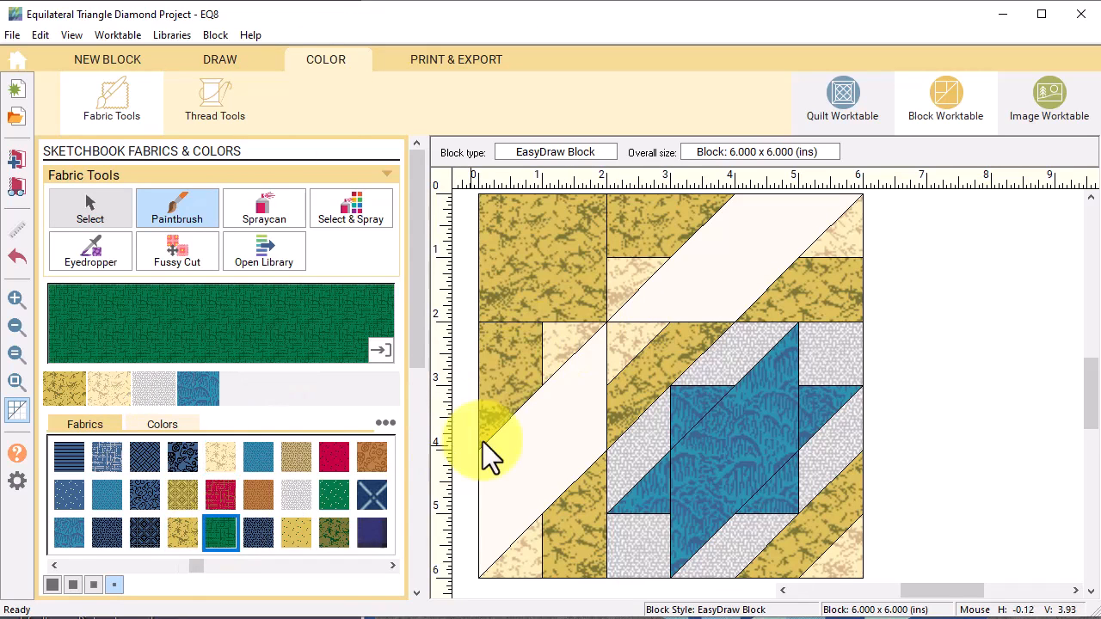
click(334, 496)
click(541, 262)
click(535, 430)
click(729, 262)
click(15, 159)
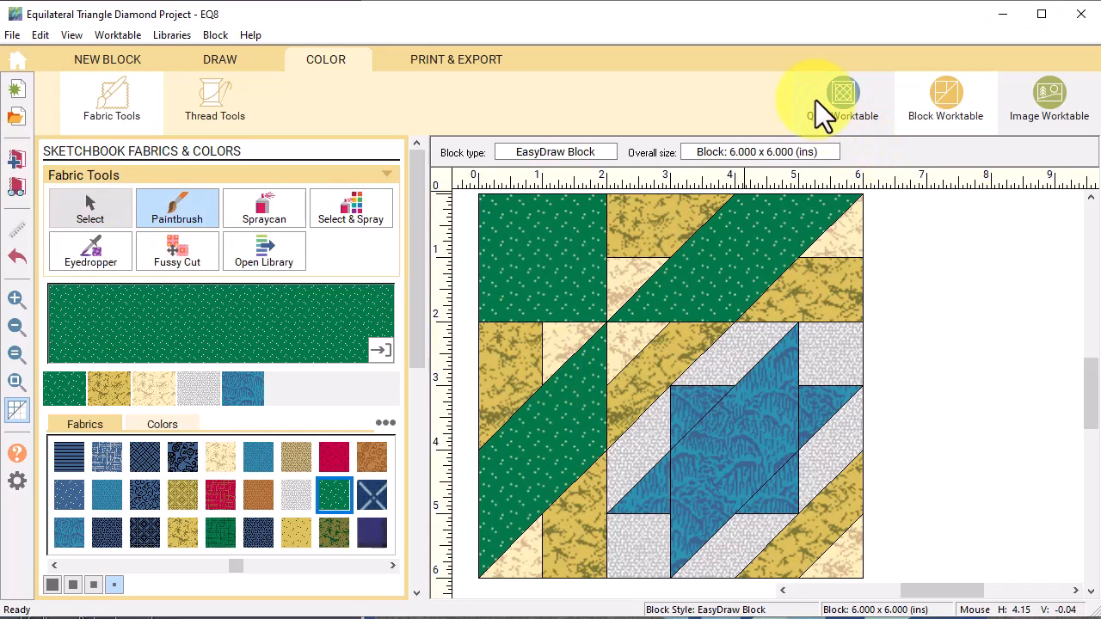
Start a Baby Blocks layout on the Quilt Worktable with 3 vertical blocks and a finished block size of 10 inches
click(847, 102)
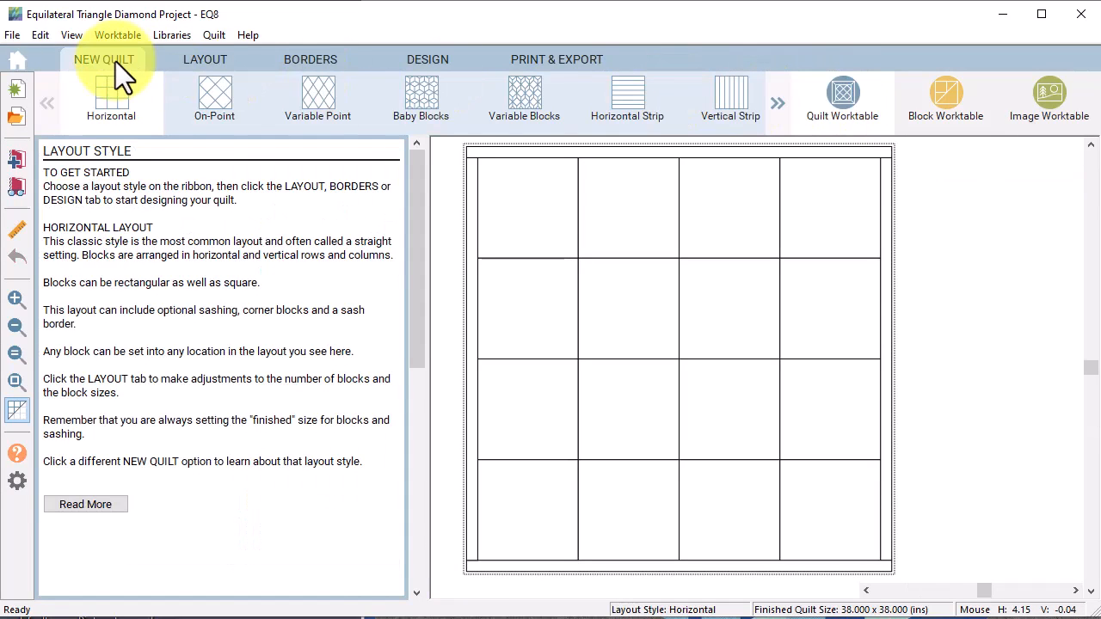
click(436, 118)
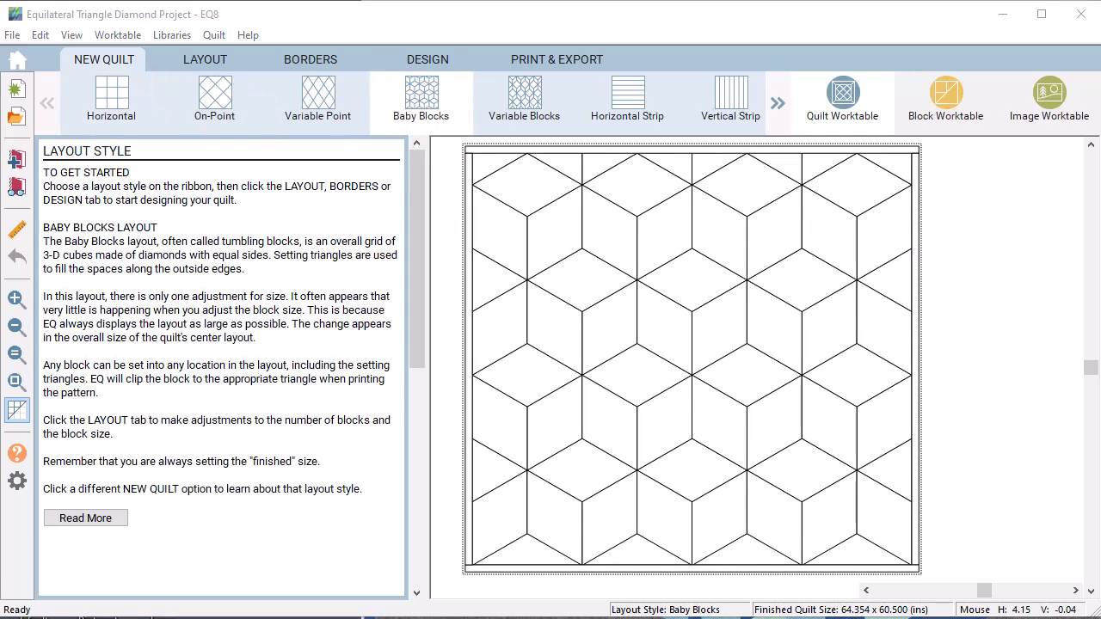
click(209, 58)
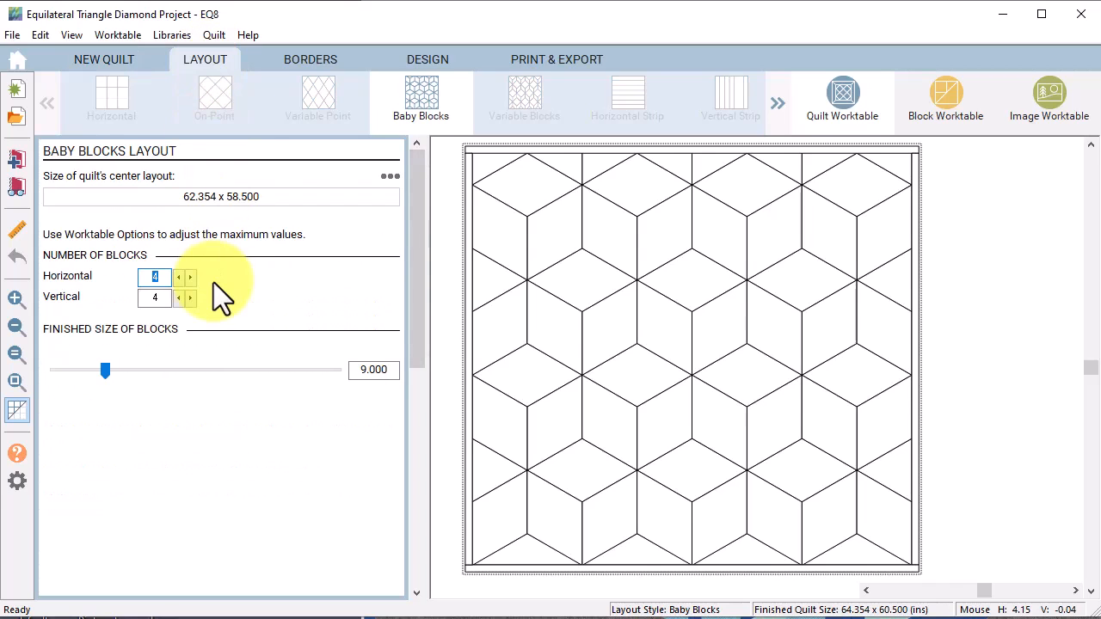
click(179, 297)
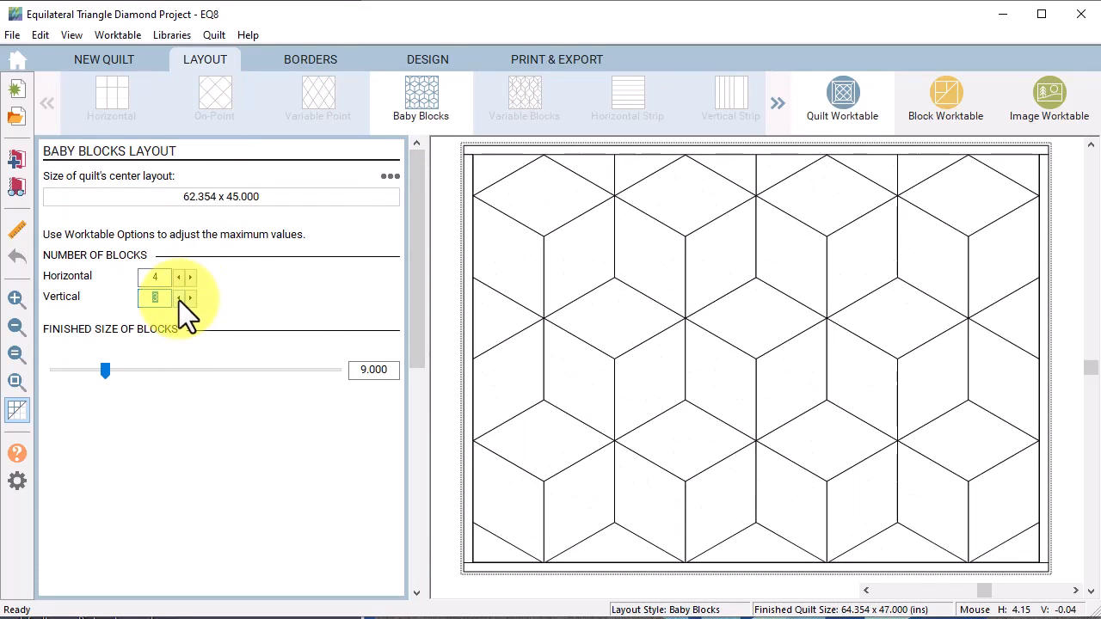
double_click(363, 371)
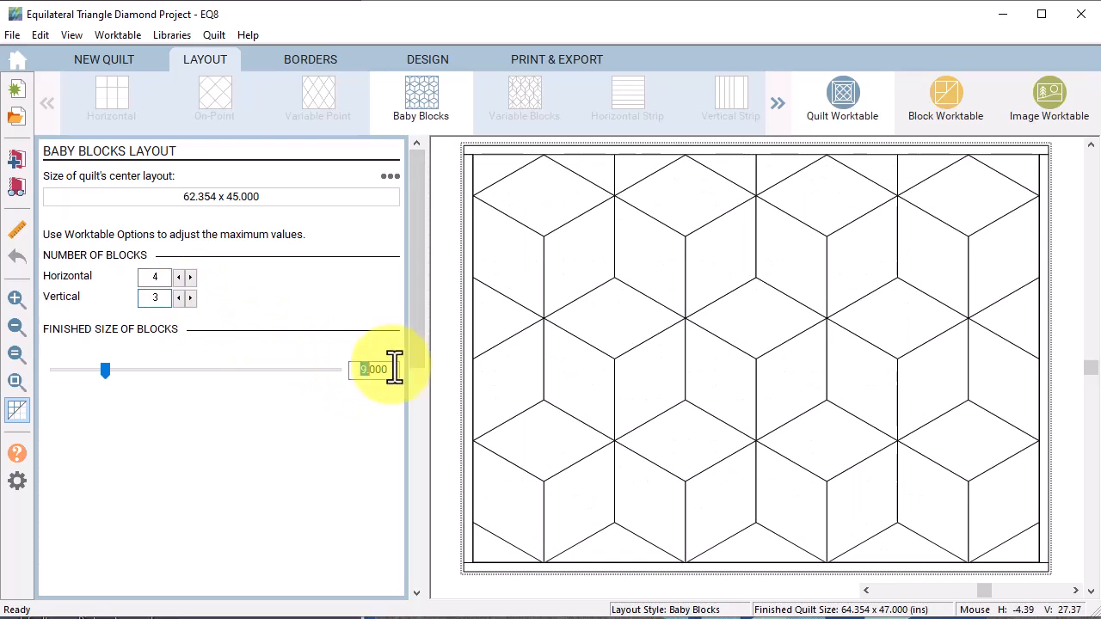
text(10)
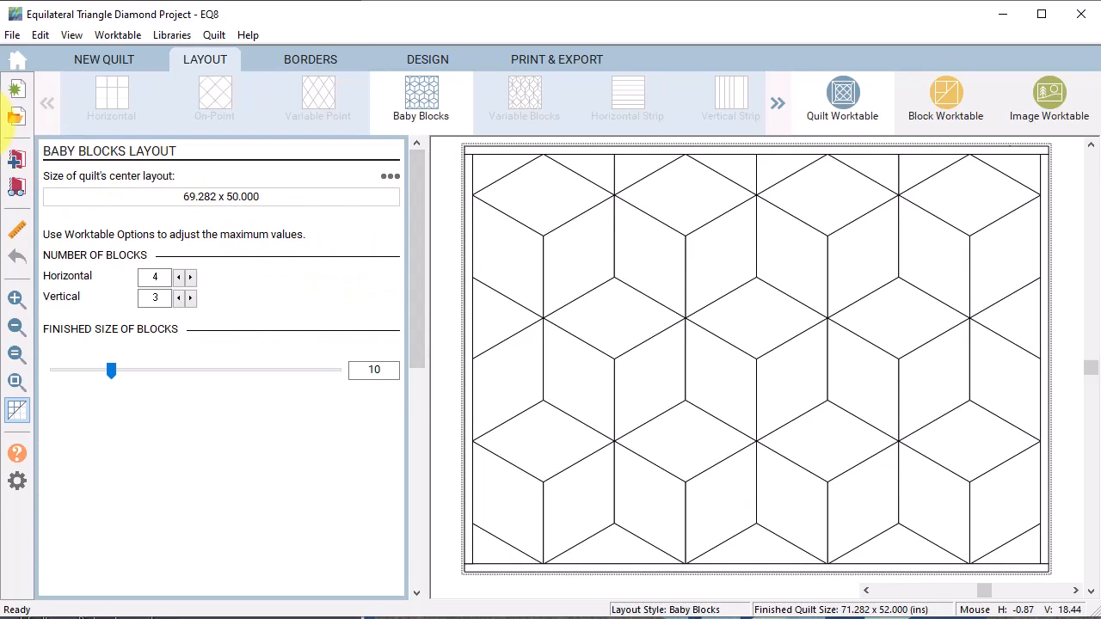
Set the first border to 2 inches on all sides and add a second border 4 inches wide on all sides
click(325, 60)
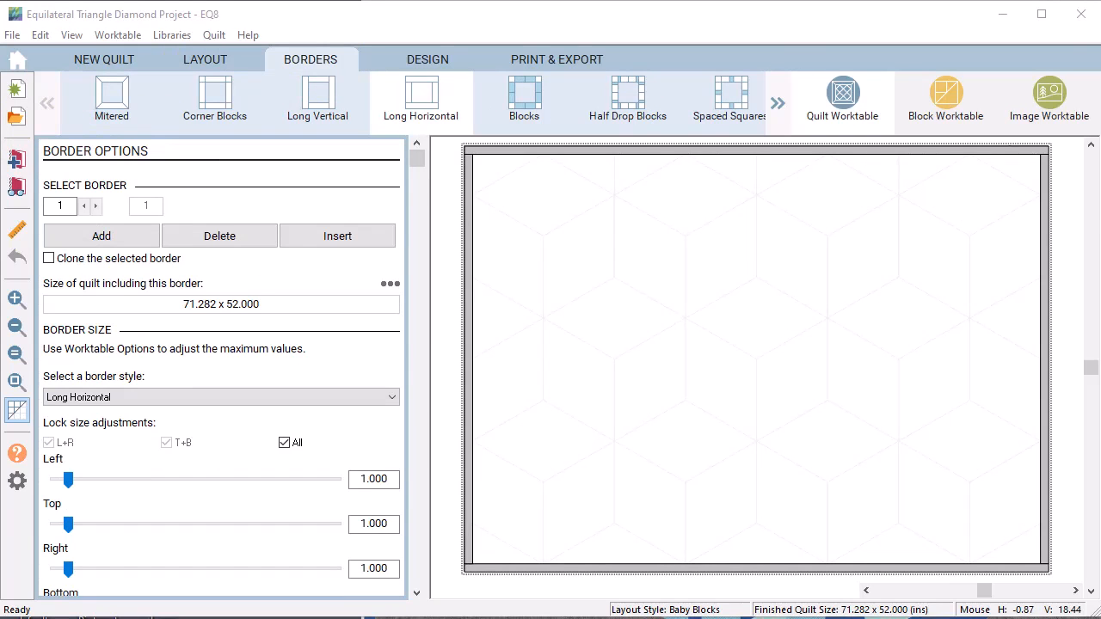
double_click(396, 479)
text(2)
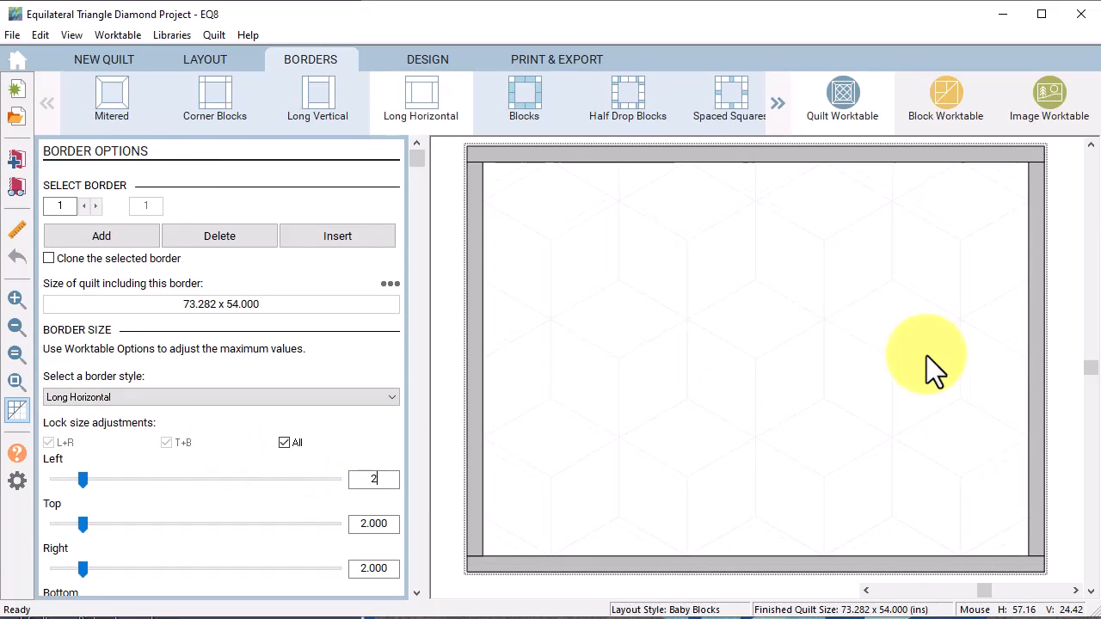
click(102, 237)
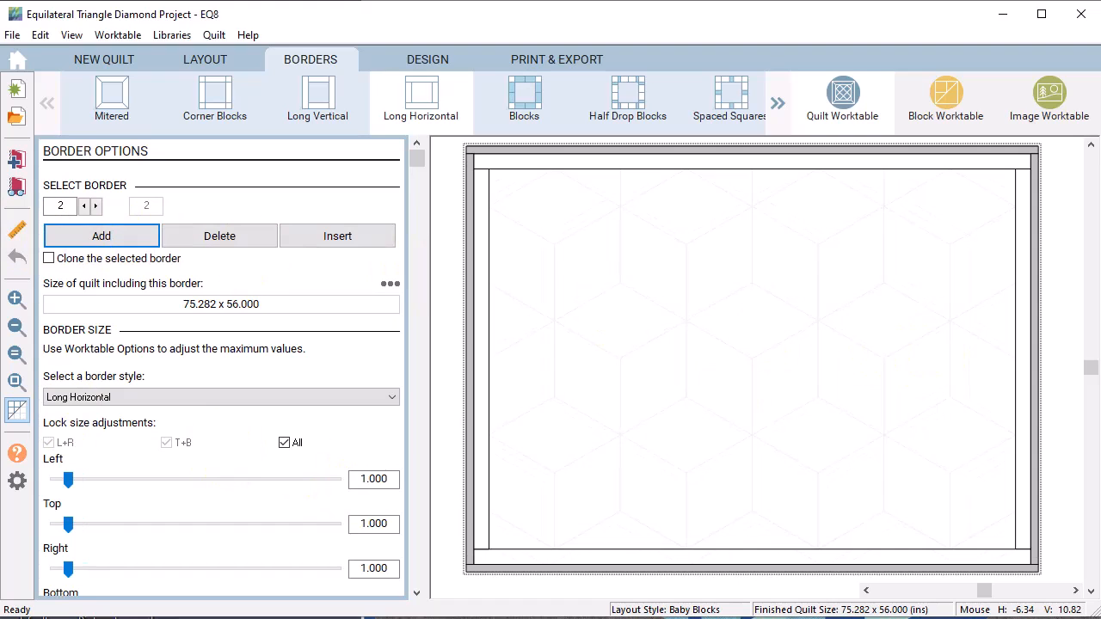
drag(354, 482, 554, 465)
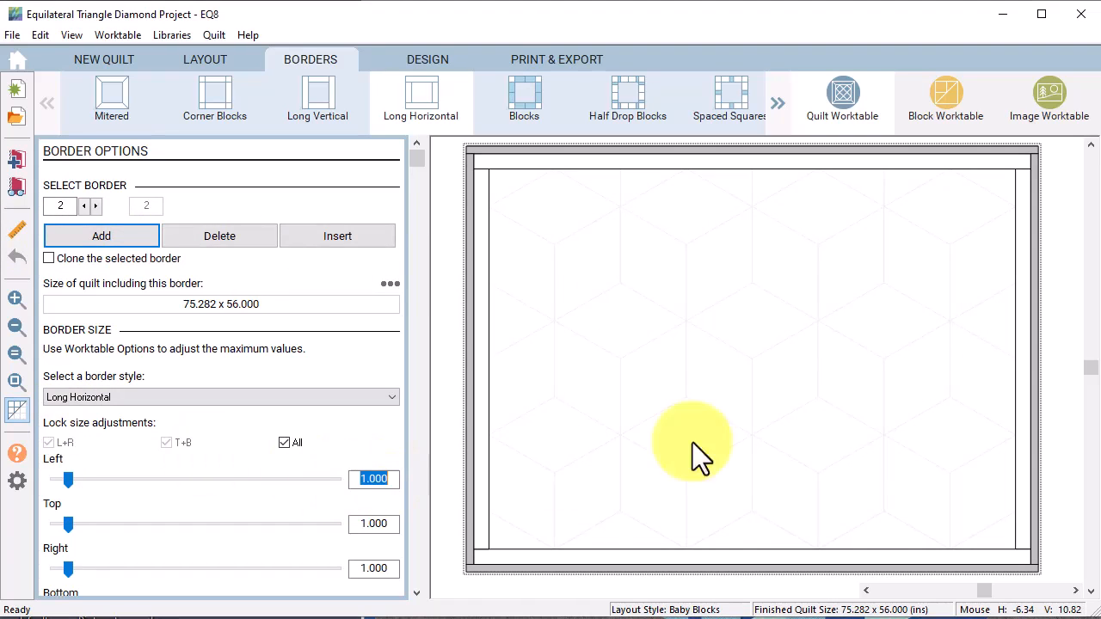
text(4)
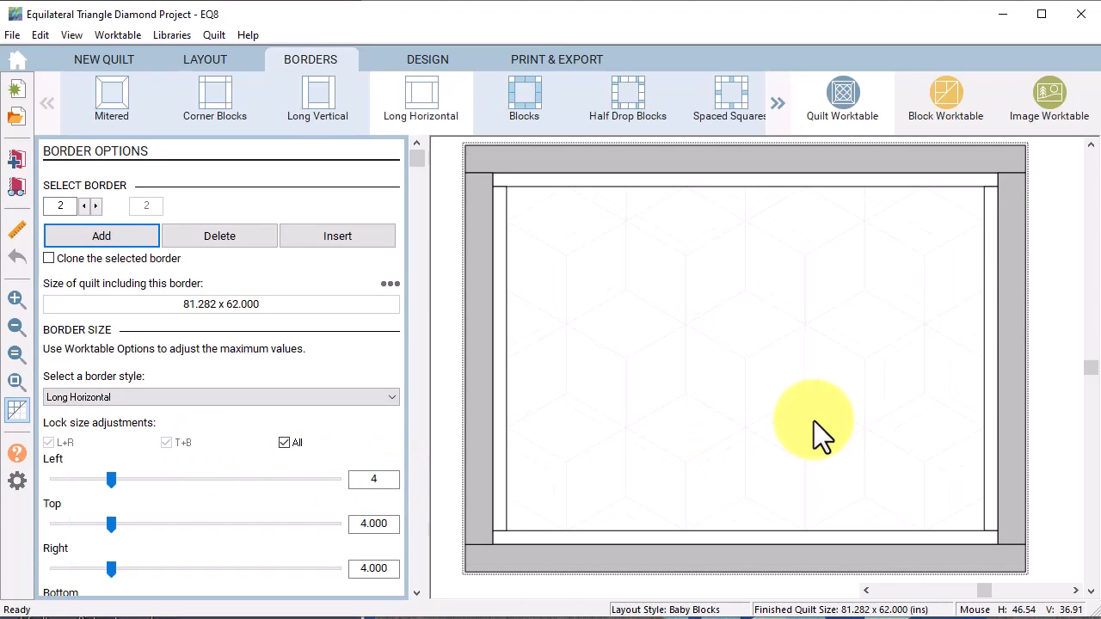
Set the green, gold and blue star block into all horizontal diamonds of the quilt, covering both alternating sets of rows
click(433, 57)
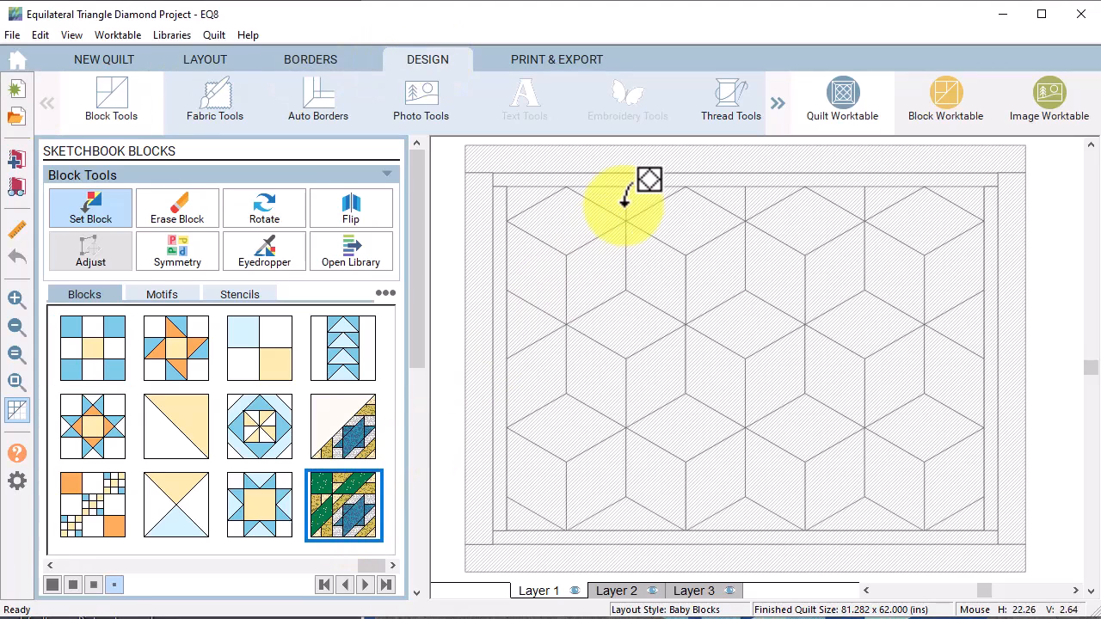
alt+click(567, 215)
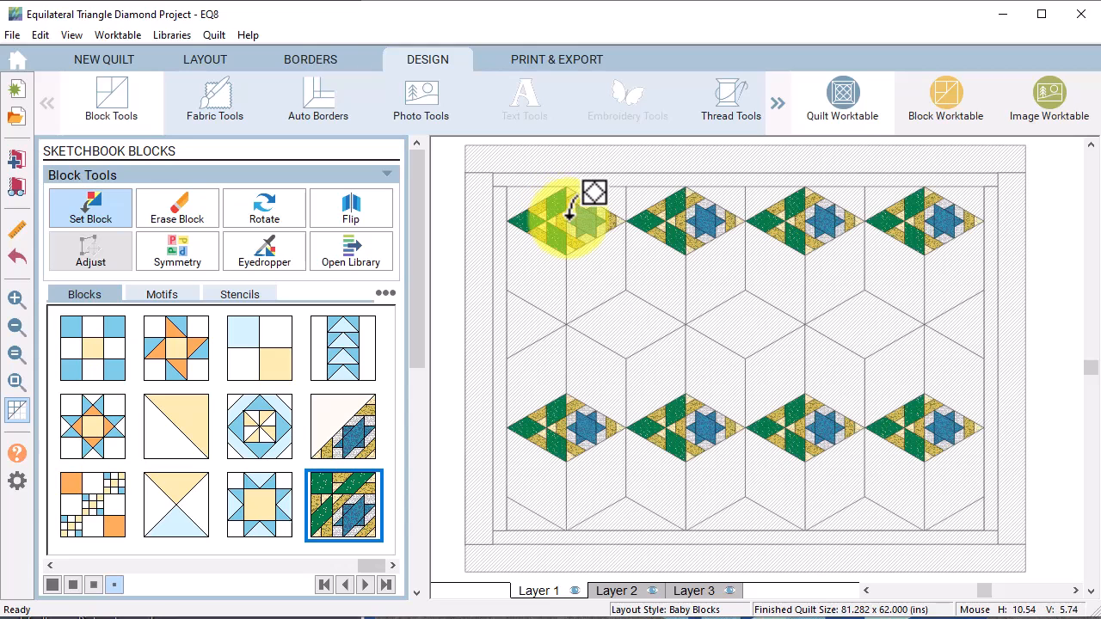
alt+click(634, 317)
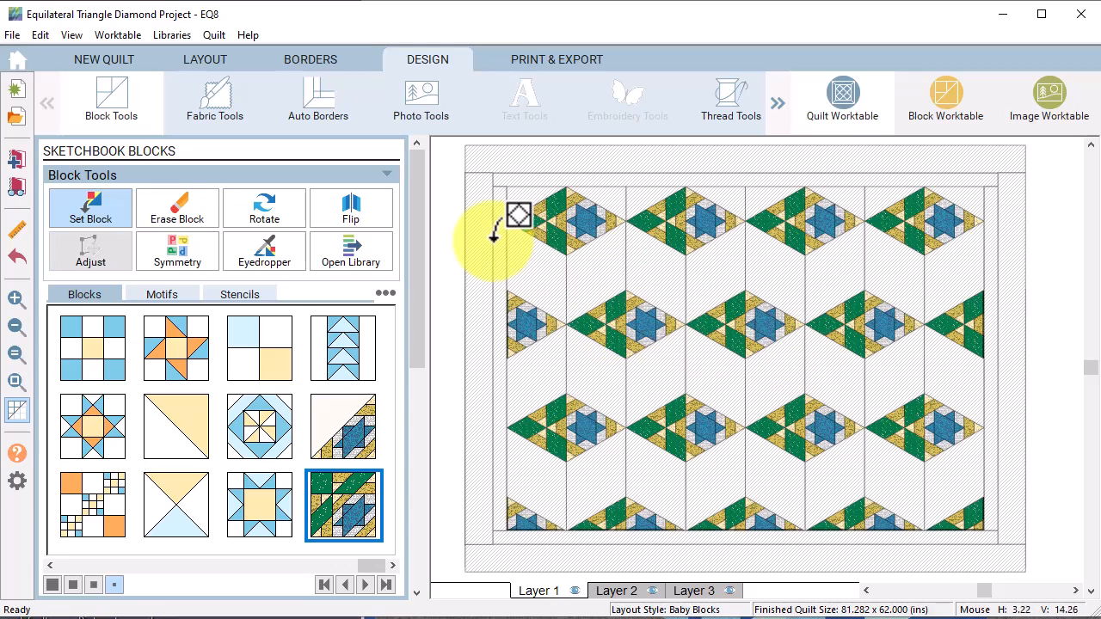
Set the green star block into all upright diamonds forming the left cube faces and rotate them twice by 90 degrees
alt+click(531, 263)
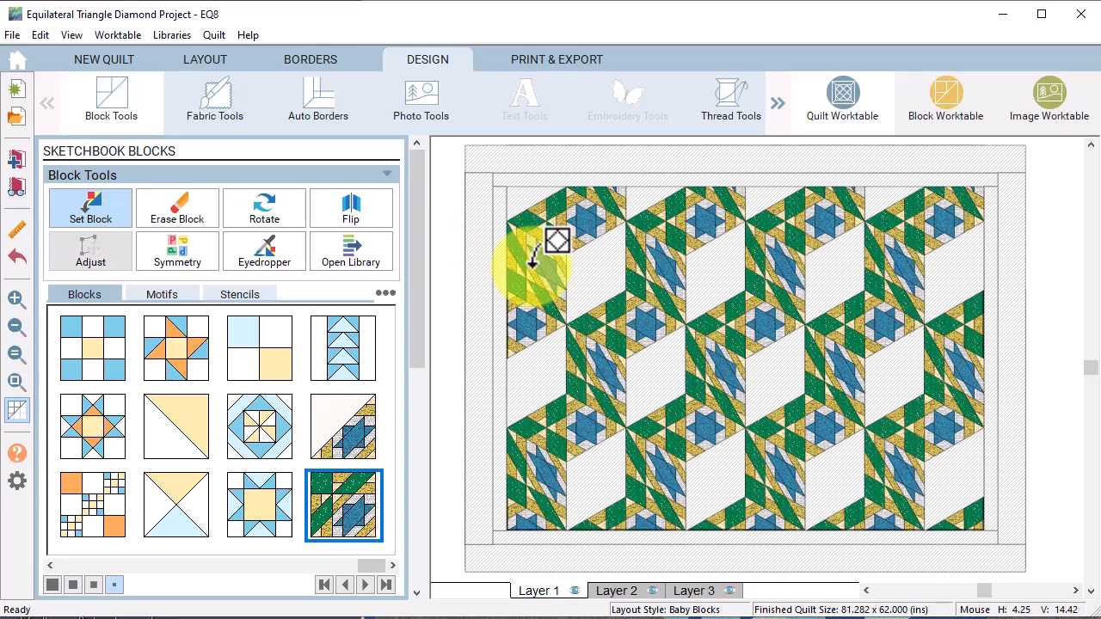
click(265, 210)
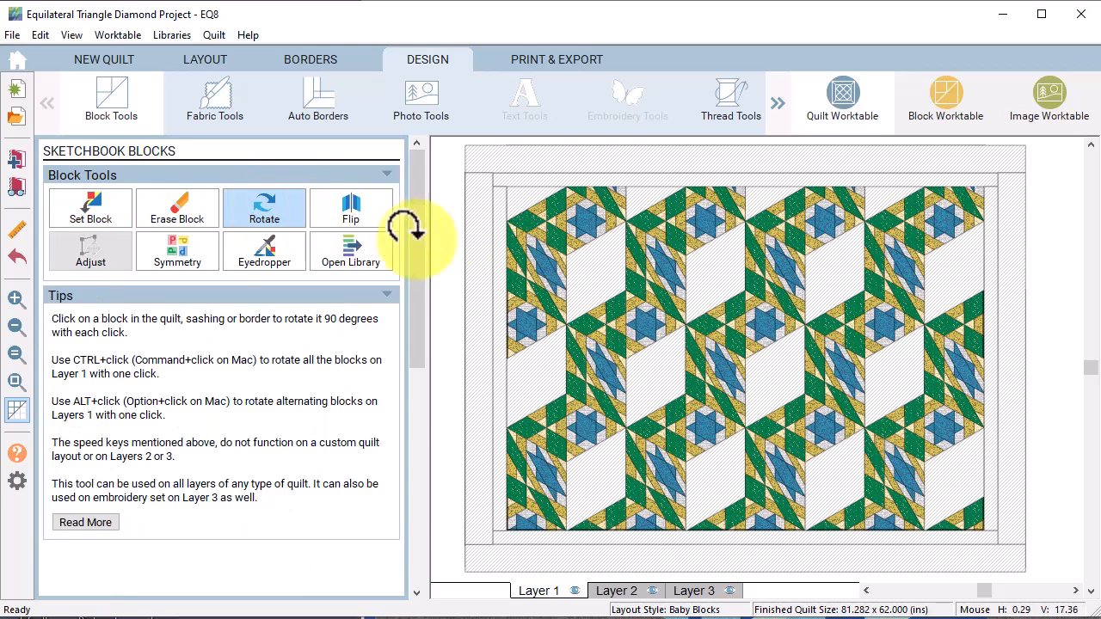
alt+click(534, 266)
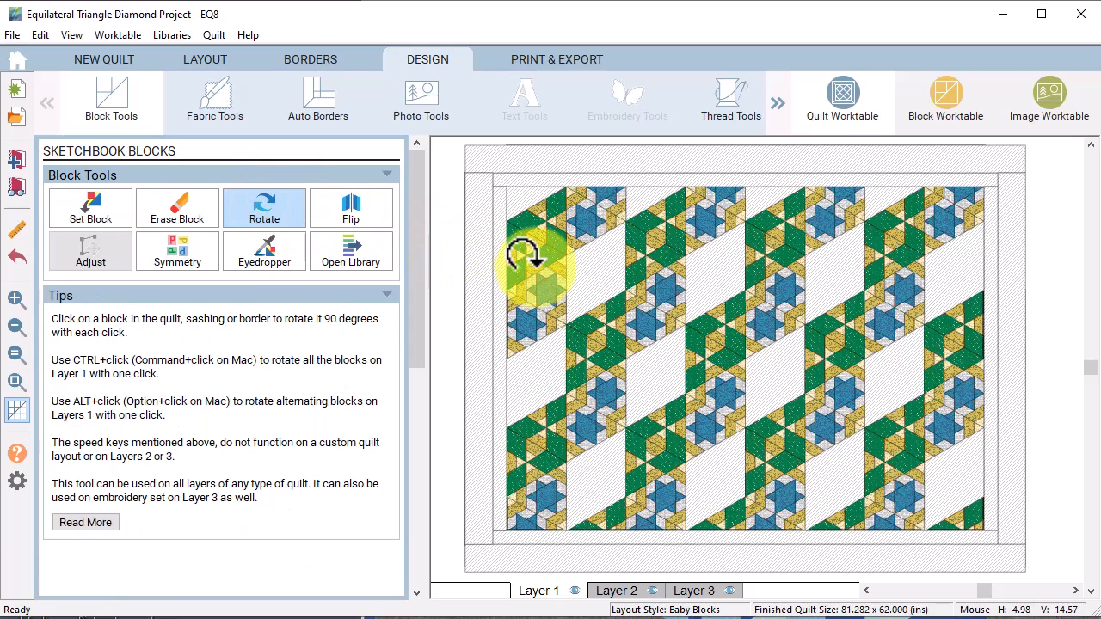
alt+click(533, 270)
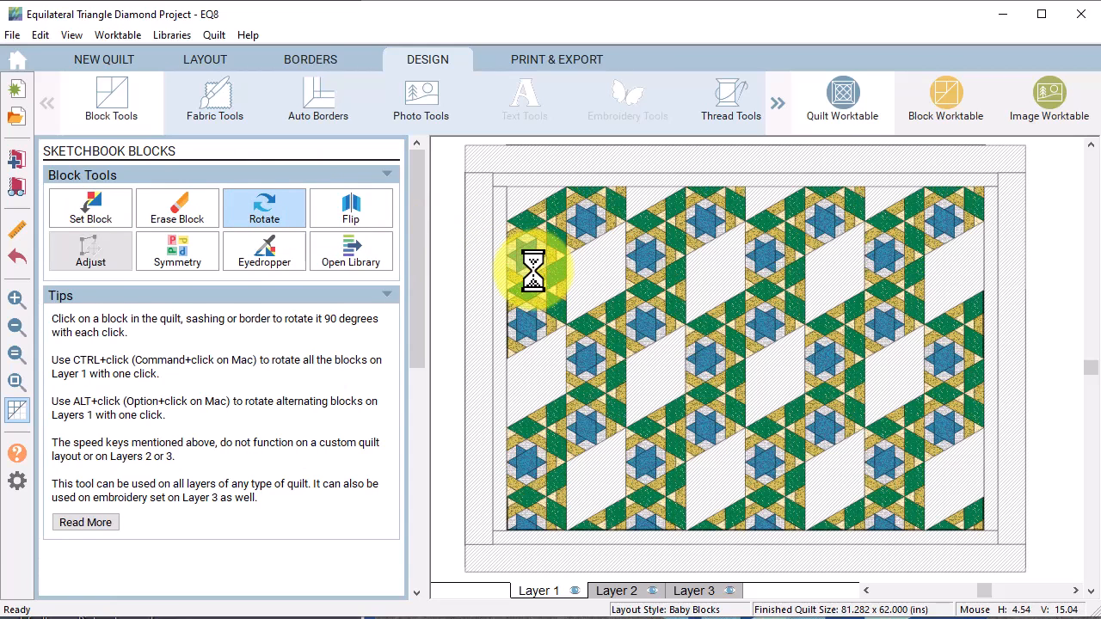
Fill the remaining diamonds on the right cube faces with the green star block and rotate them so the stars line up
click(89, 209)
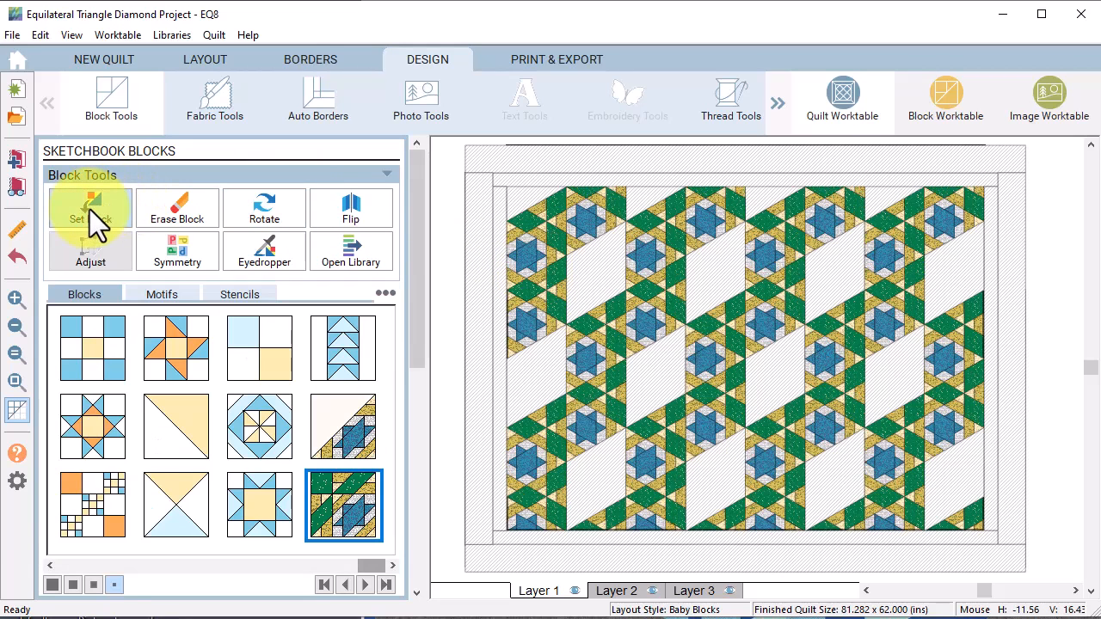
alt+click(595, 270)
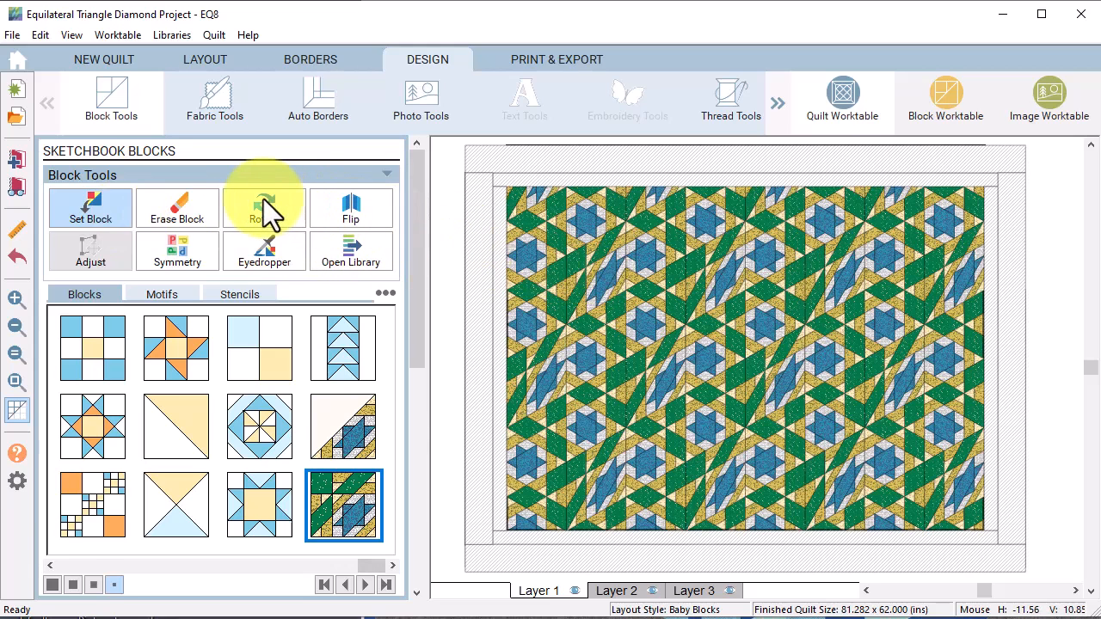
click(263, 207)
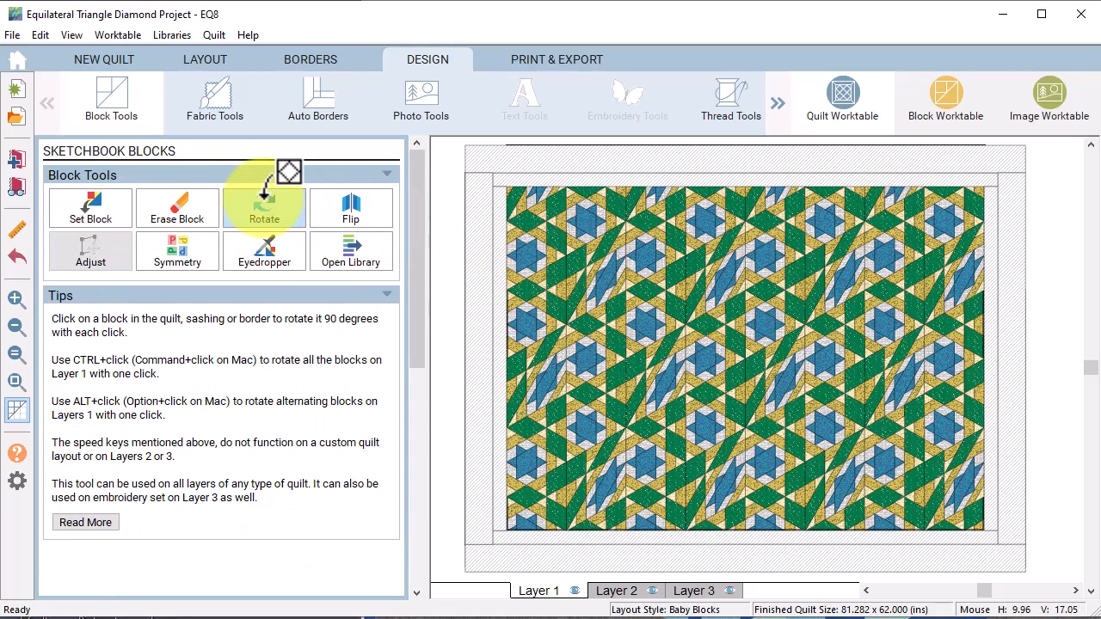
alt+click(626, 258)
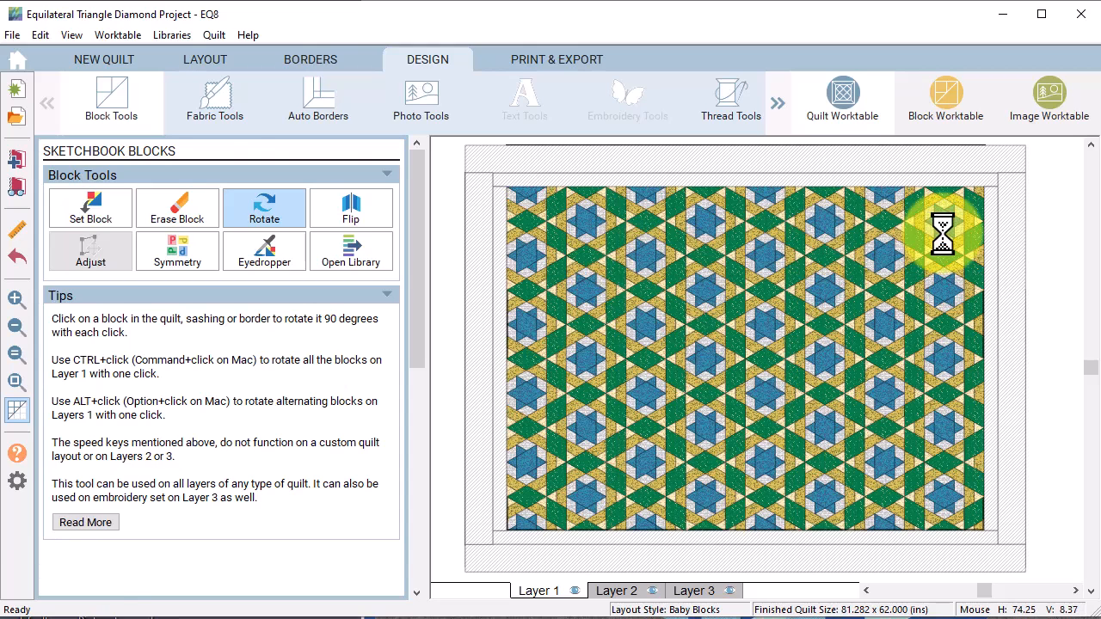
Paint the inner border with the light grey fabric and the outer border with the green and brown mottled fabric
click(222, 110)
click(554, 180)
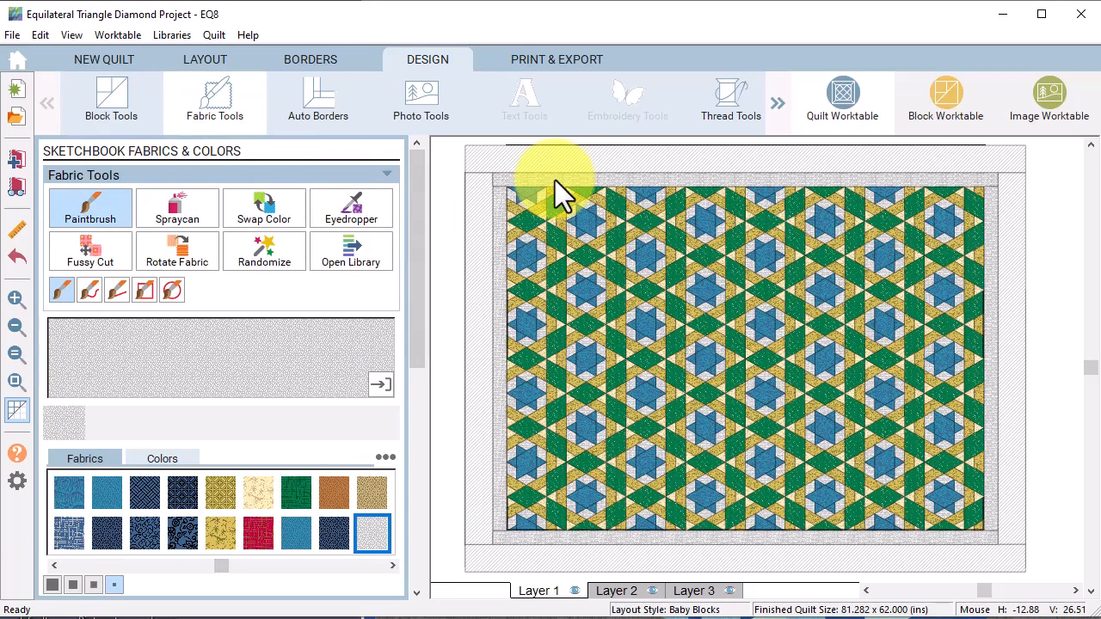
click(296, 493)
scroll(297, 503, right, 2)
click(258, 533)
click(474, 198)
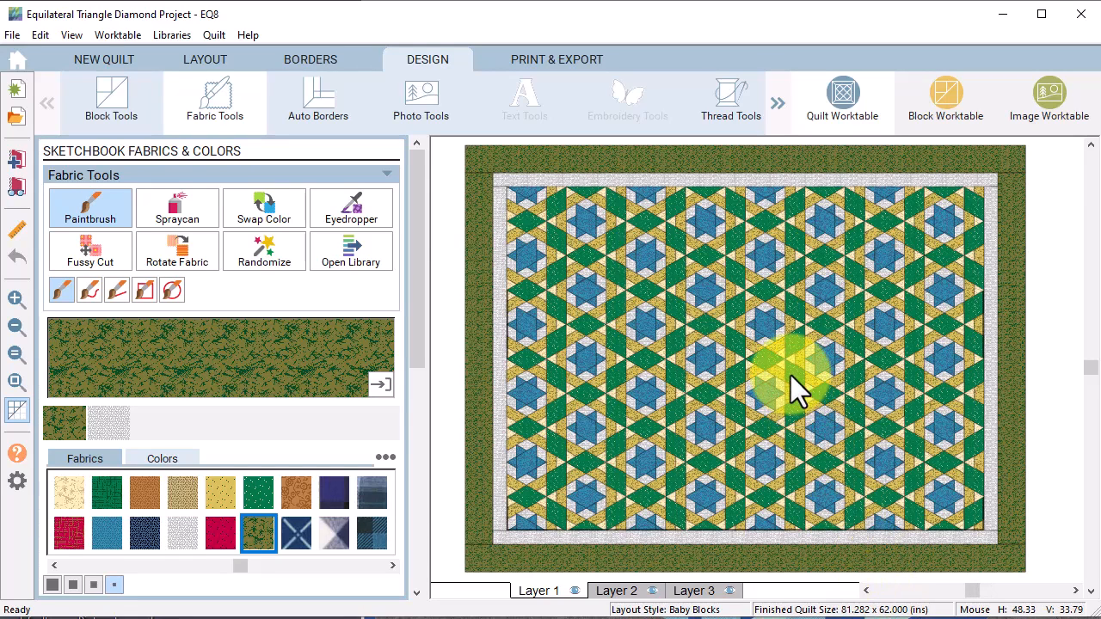
Reduce the quilt layout to 3 horizontal and 2 vertical blocks, and add the plaid-coloured quilt to the Project Sketchbook
click(215, 59)
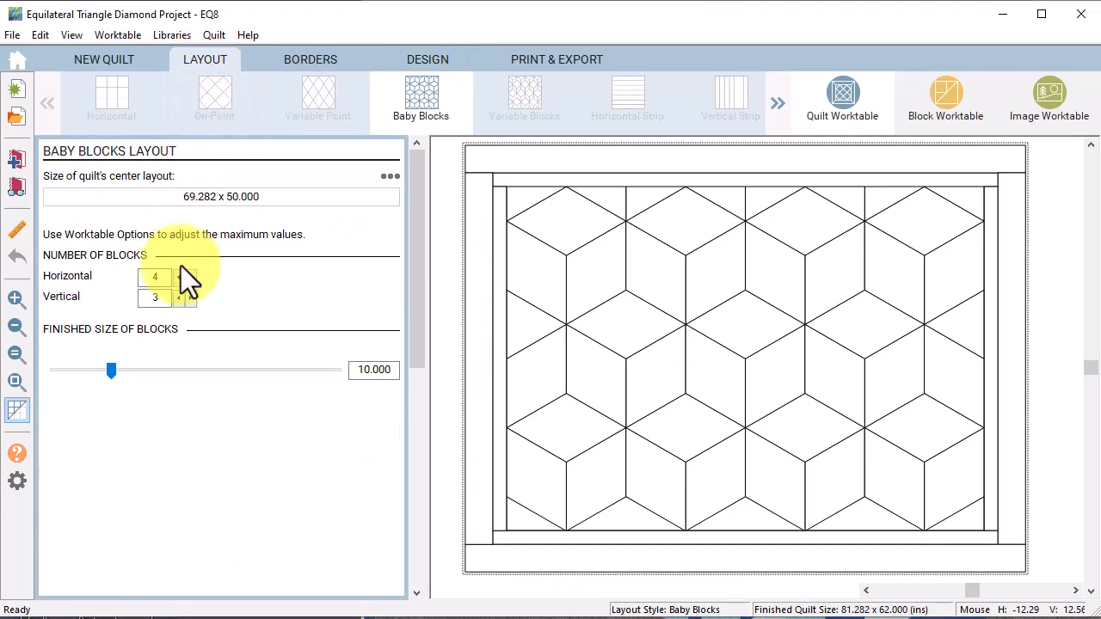
click(178, 278)
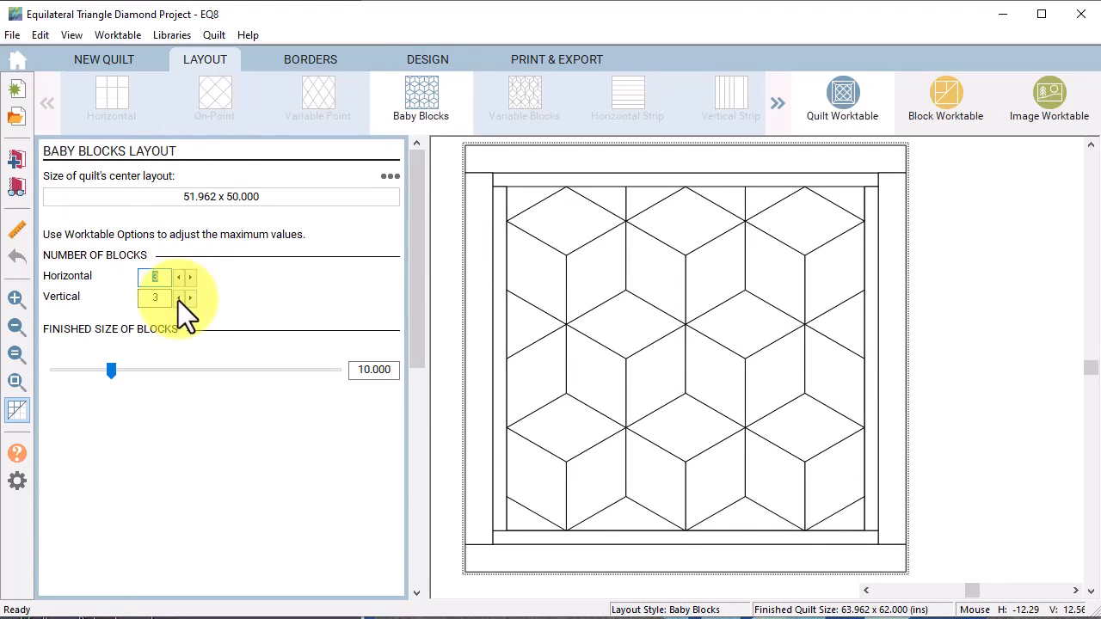
click(179, 297)
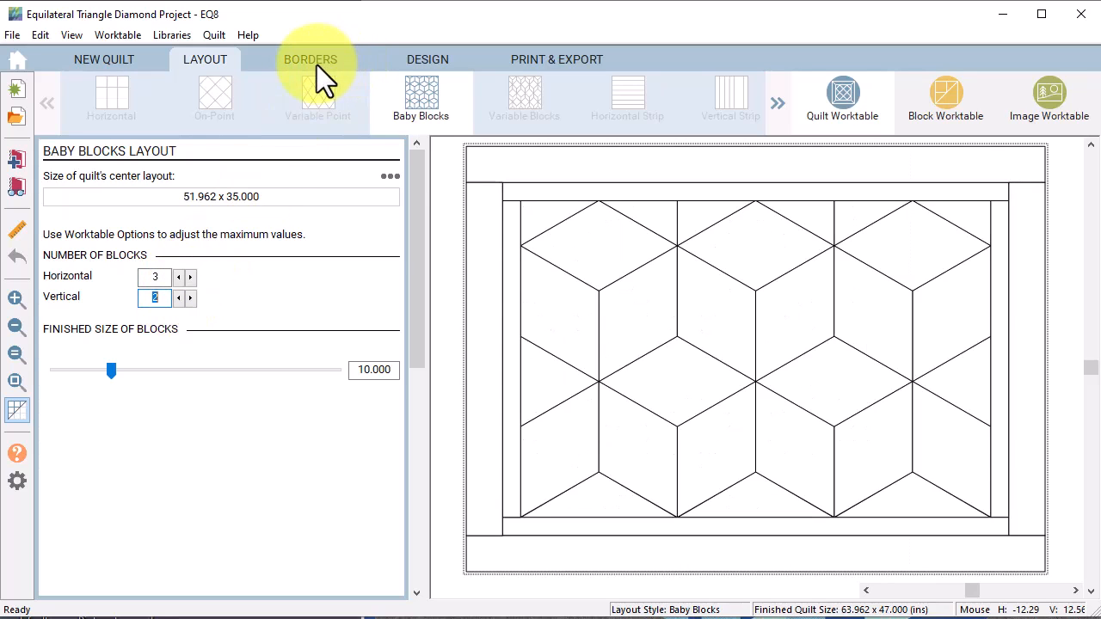
click(431, 58)
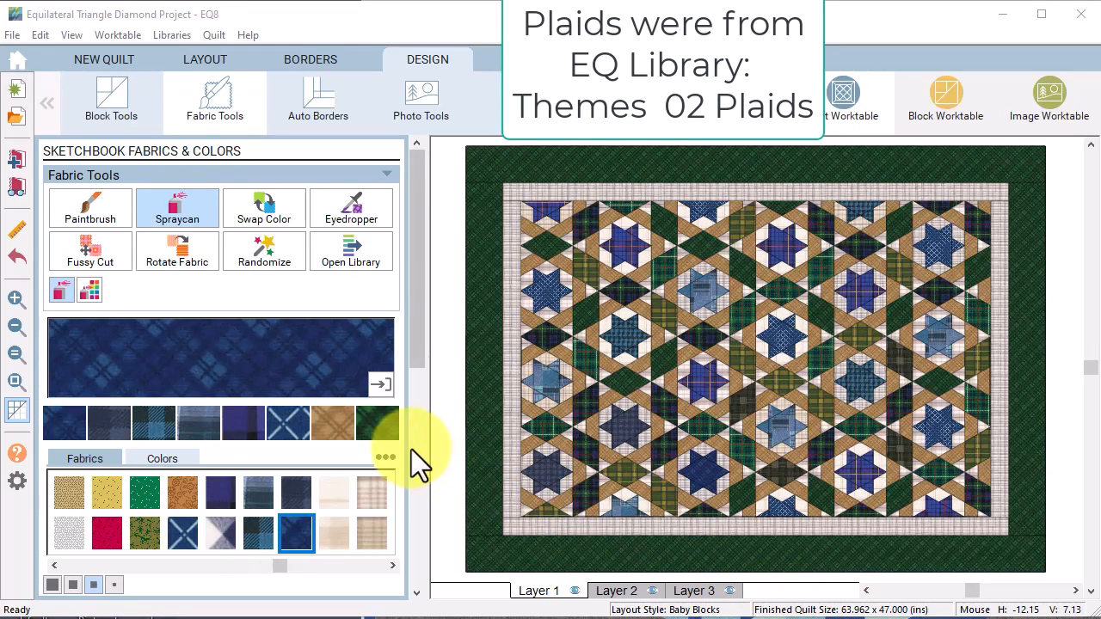
click(15, 159)
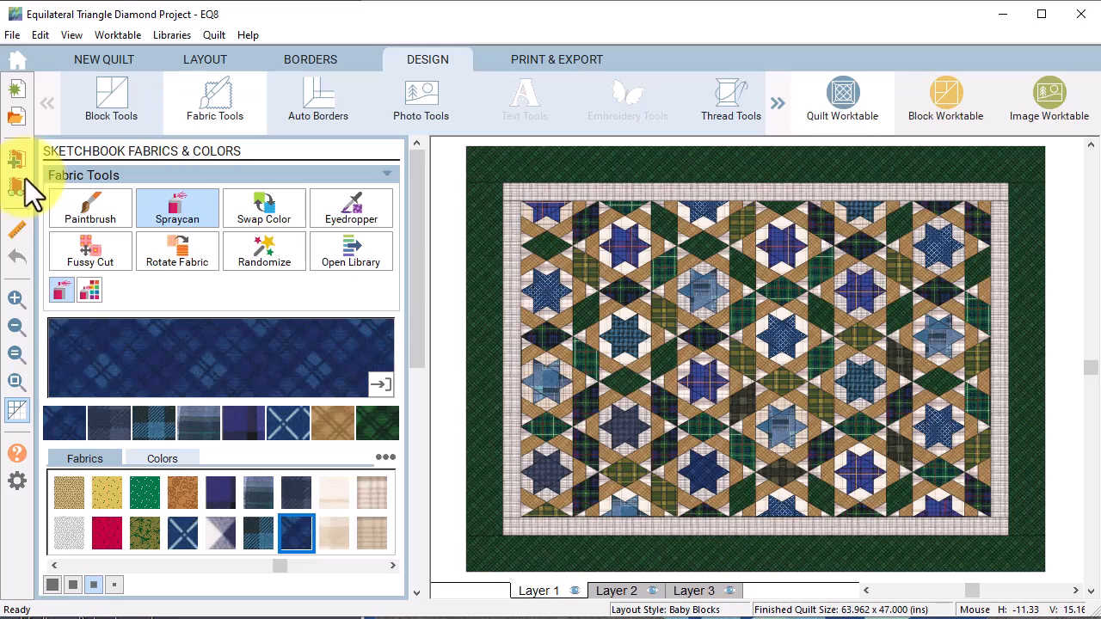
Open the star block with the empty upper-left half from the Project Sketchbook for editing on the Block Worktable
click(19, 187)
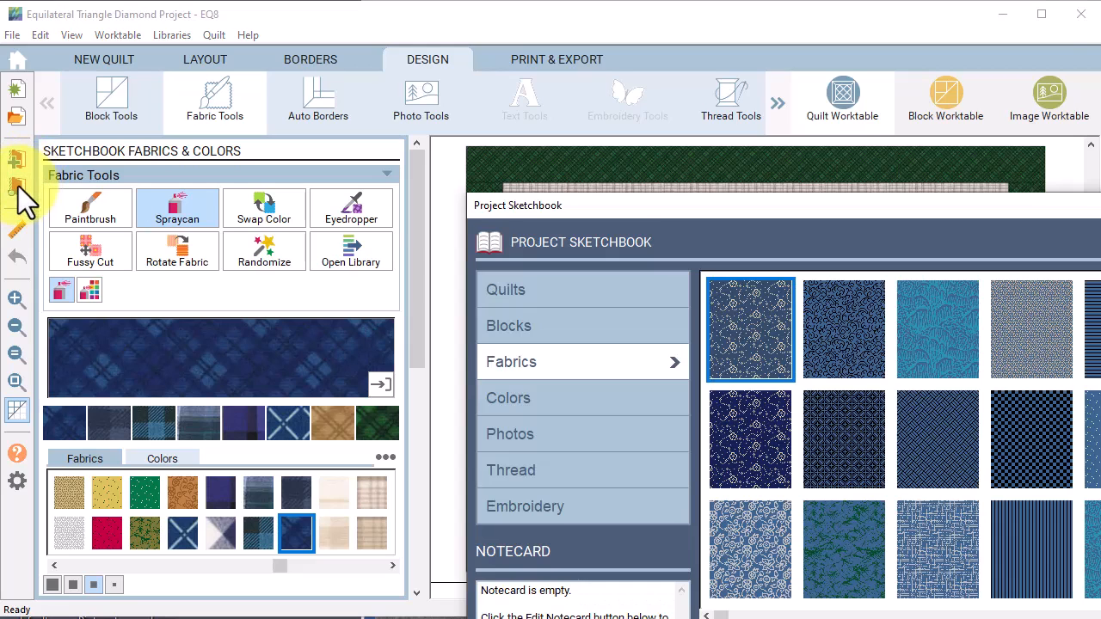
mouse_move(601, 203)
mouse_down()
mouse_move(583, 135)
mouse_move(461, 79)
mouse_up()
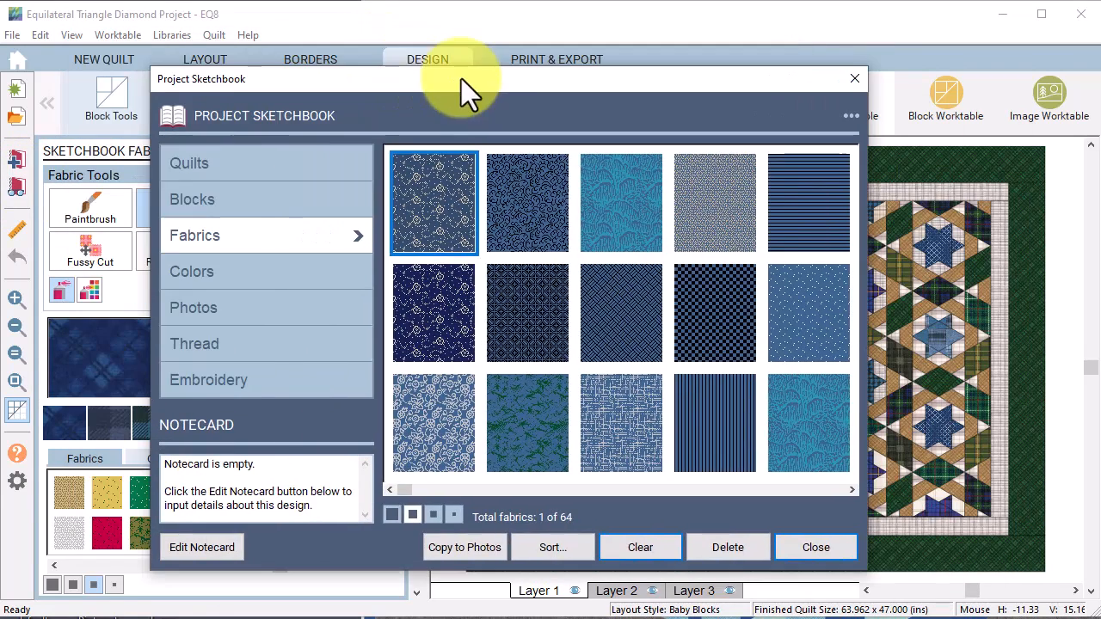
click(188, 196)
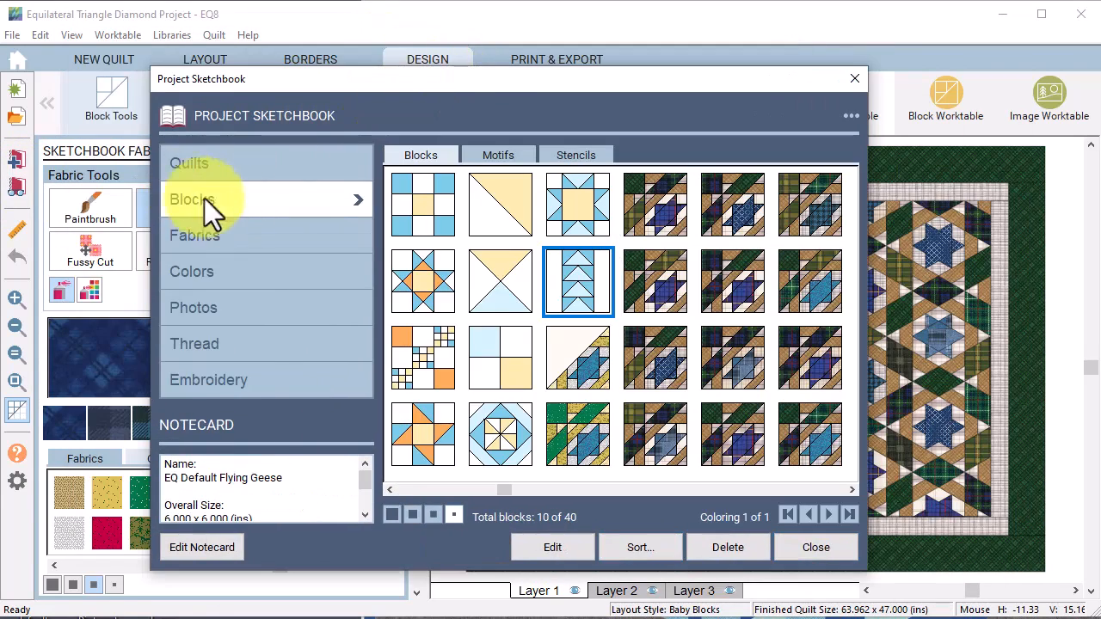
click(578, 364)
click(553, 548)
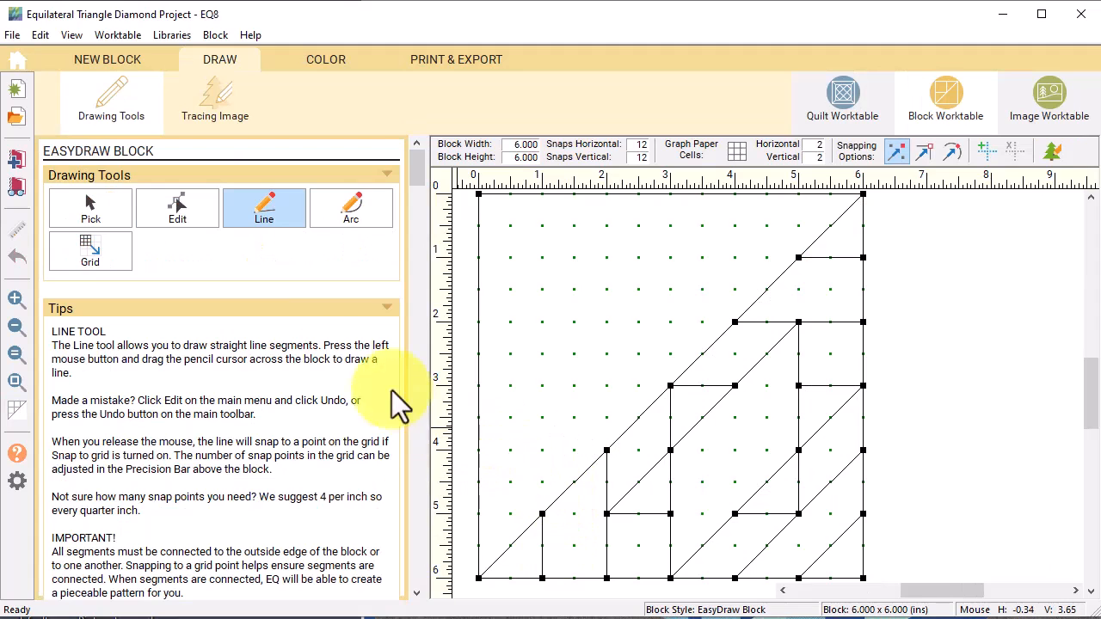
Clone all segments of the half-star block, rotate the copy 180 degrees, and fit it into the empty upper-left half
click(95, 214)
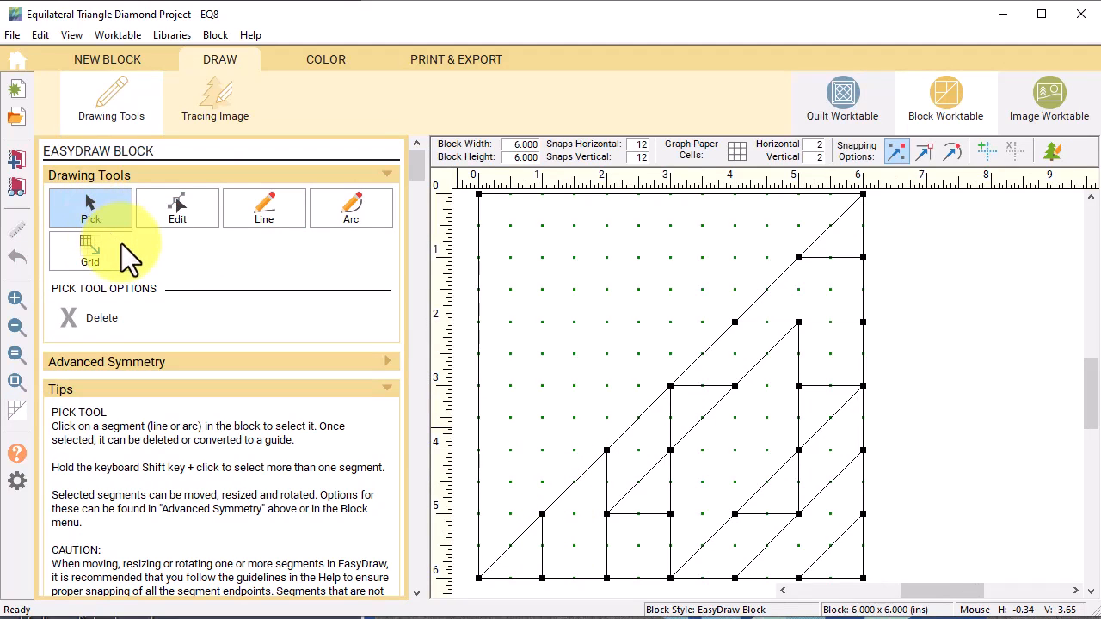
key(ctrl+a)
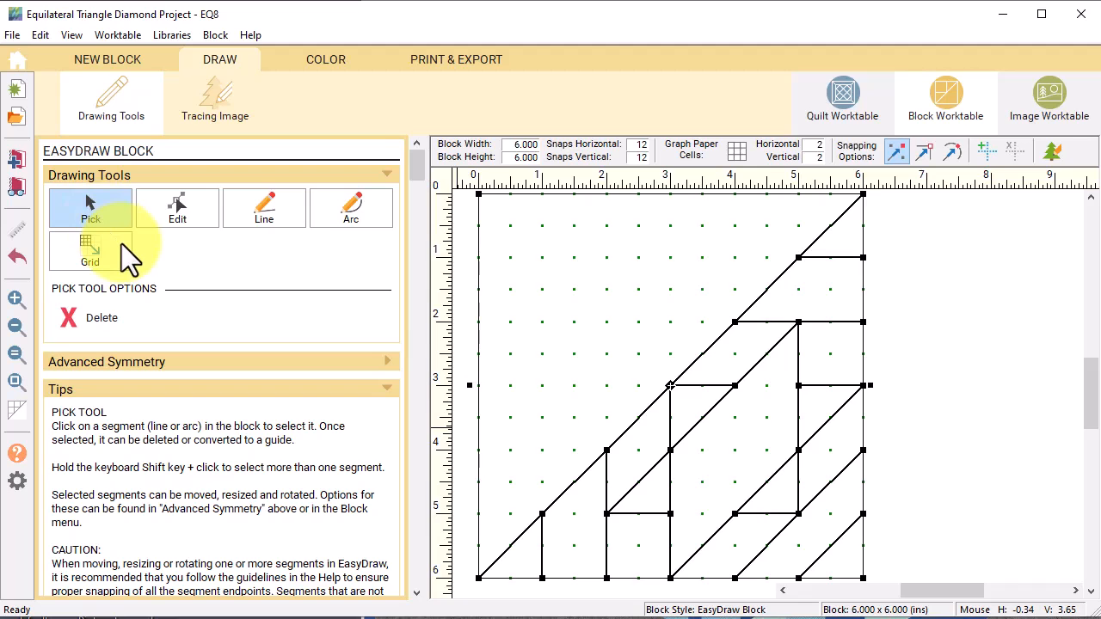
click(388, 362)
click(274, 395)
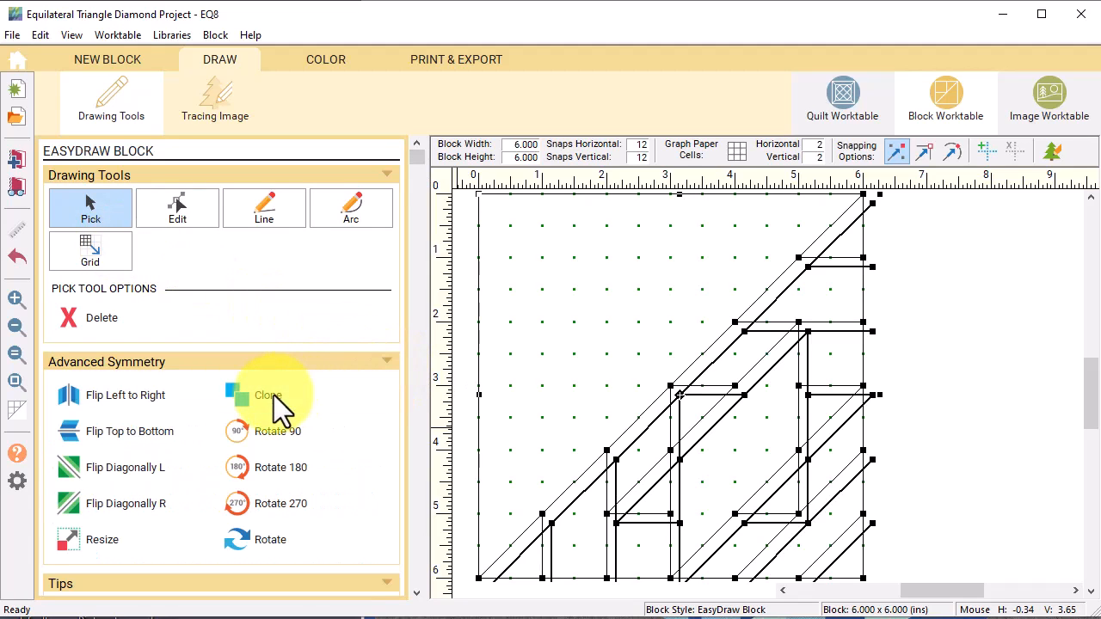
click(294, 469)
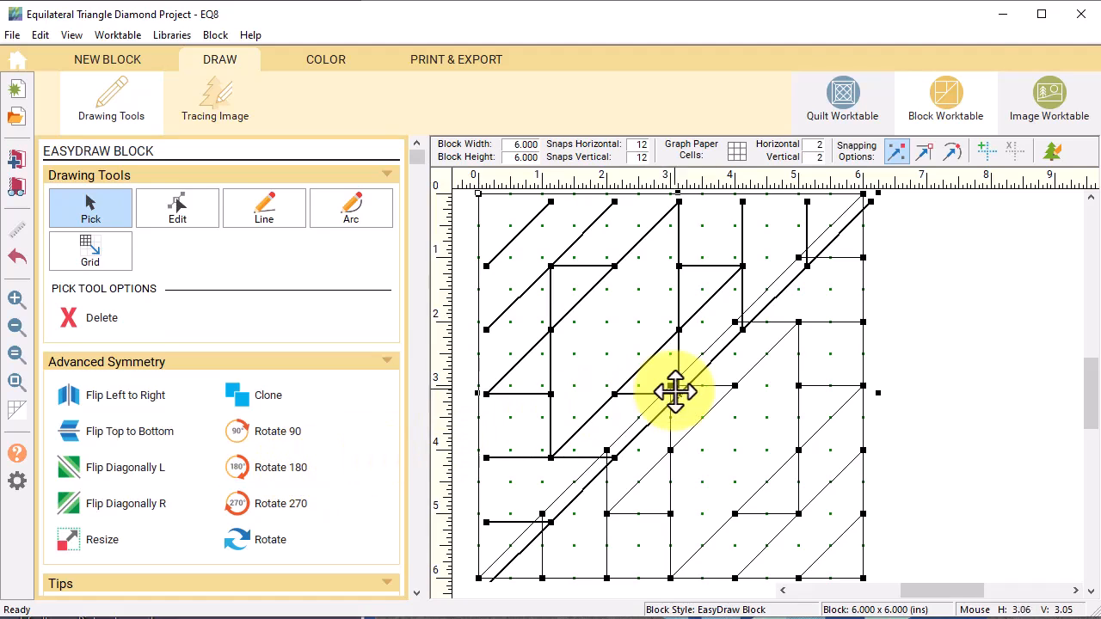
drag(676, 386, 662, 387)
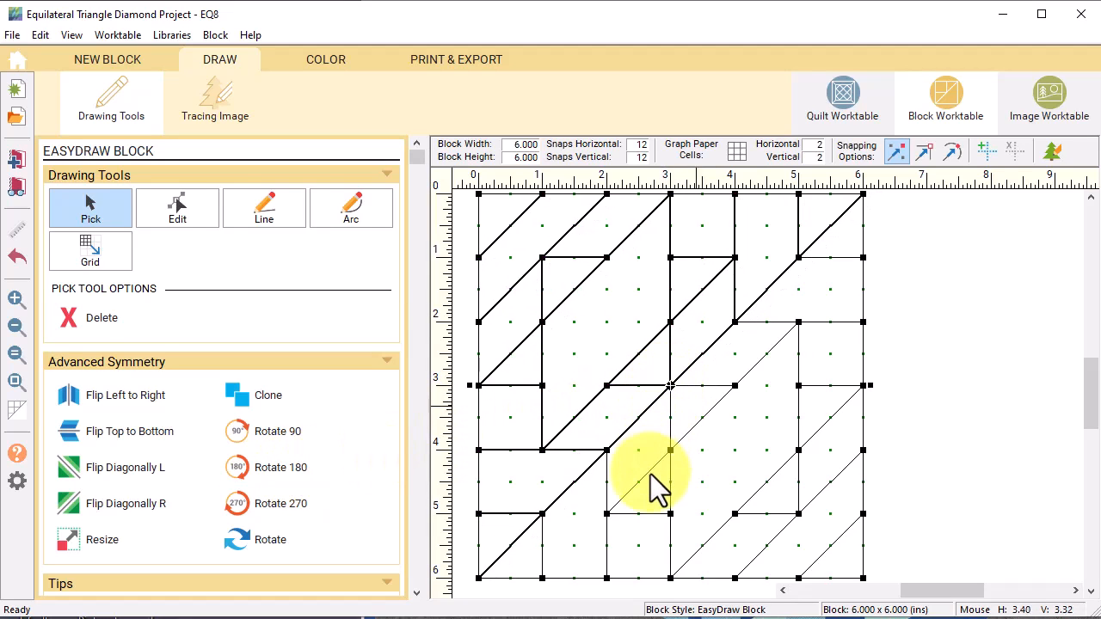
Paint the new star with the blue-purple plaid, the backgrounds with the cream plaid, and the outer strips with the brown plaid
click(326, 58)
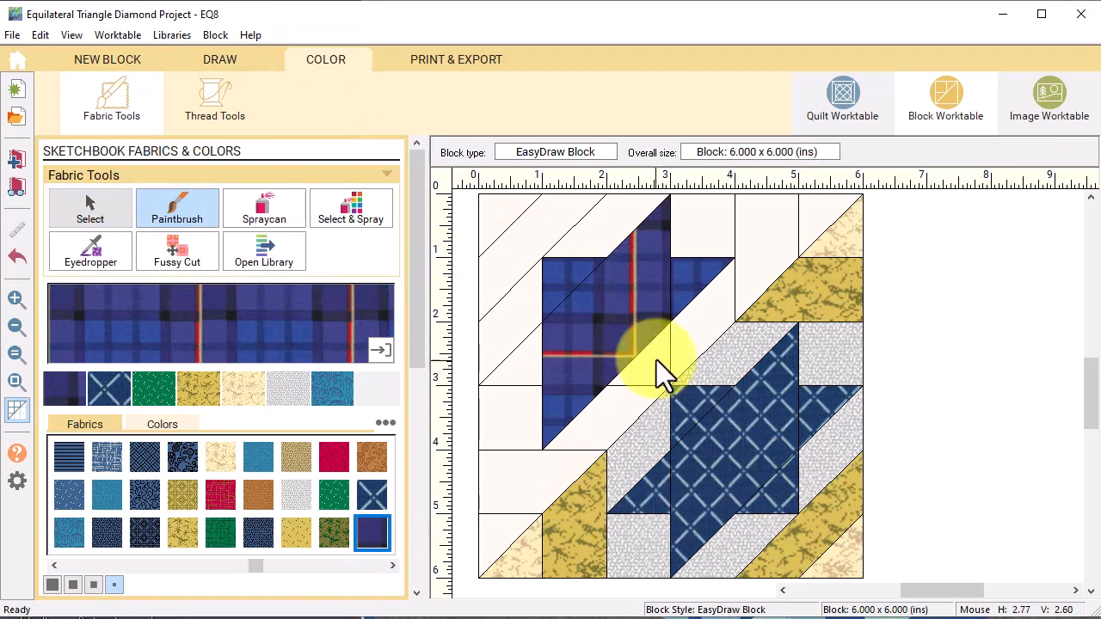
click(371, 532)
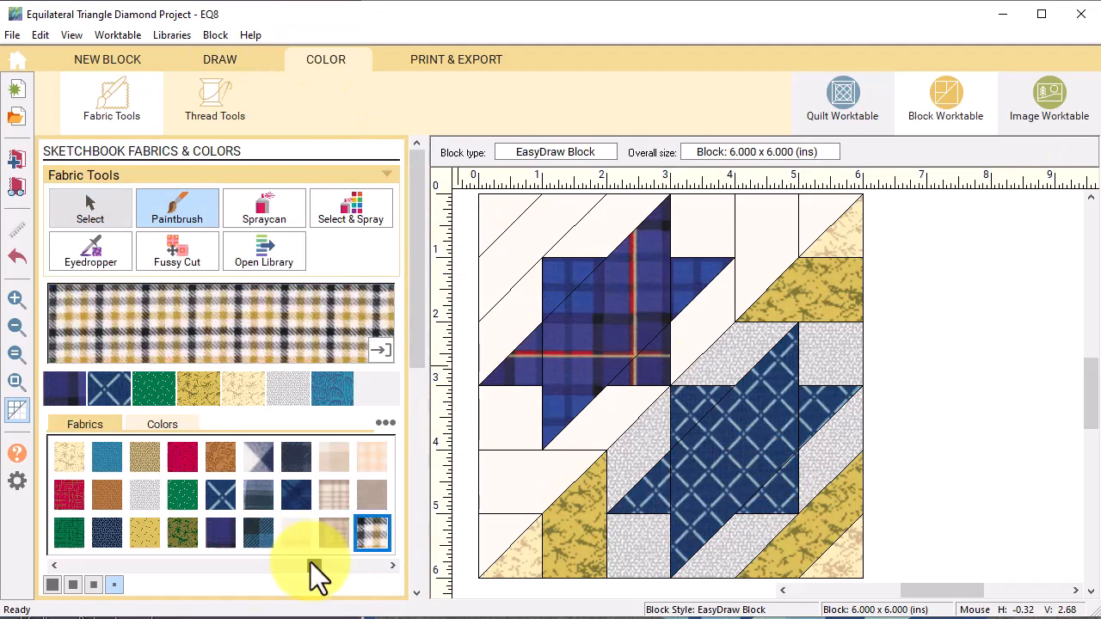
click(295, 531)
click(816, 349)
drag(283, 567, 294, 568)
click(372, 456)
click(574, 525)
click(809, 292)
click(799, 524)
click(550, 228)
Paint the block's corner triangles with peach, beige and light taupe plaids, and add the block to the Project Sketchbook
click(296, 494)
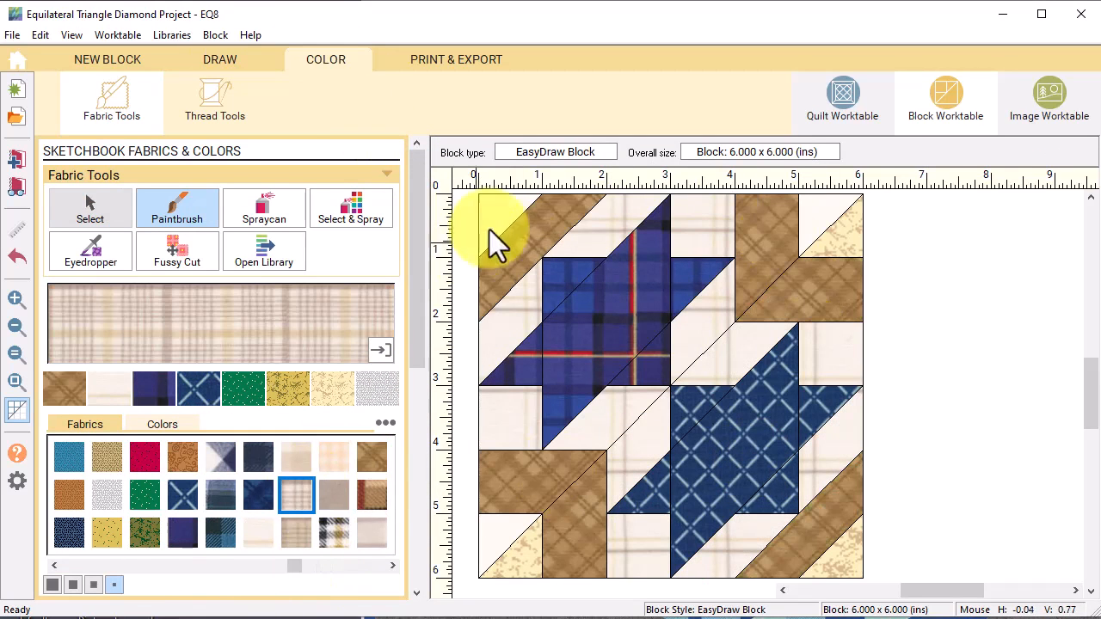
click(498, 215)
click(333, 457)
click(496, 533)
click(525, 559)
click(296, 494)
click(815, 213)
click(846, 241)
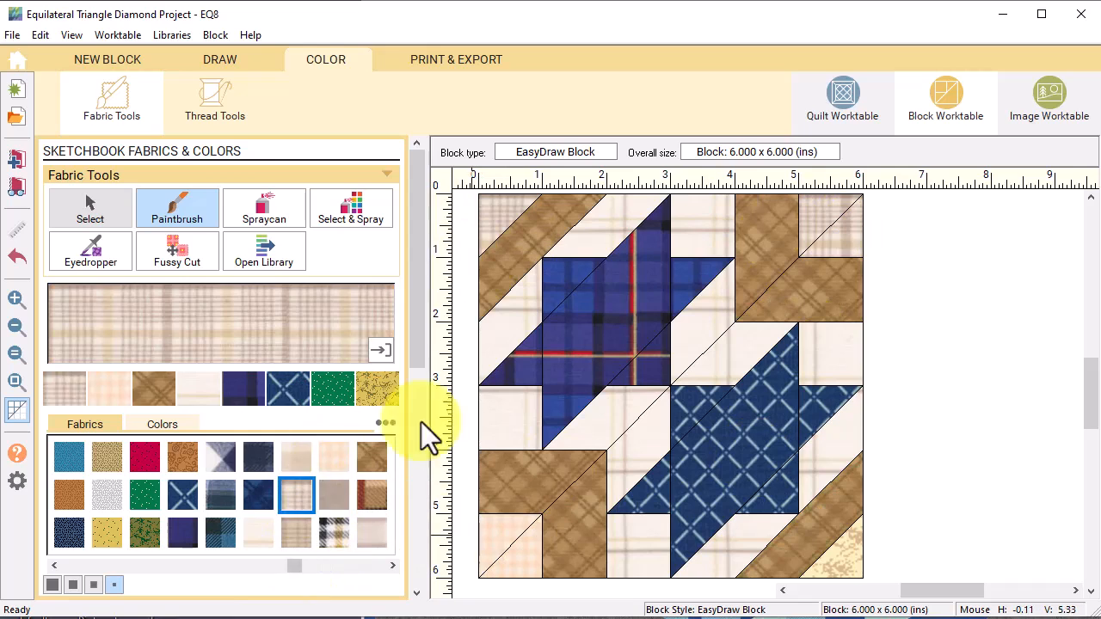
click(371, 531)
click(844, 559)
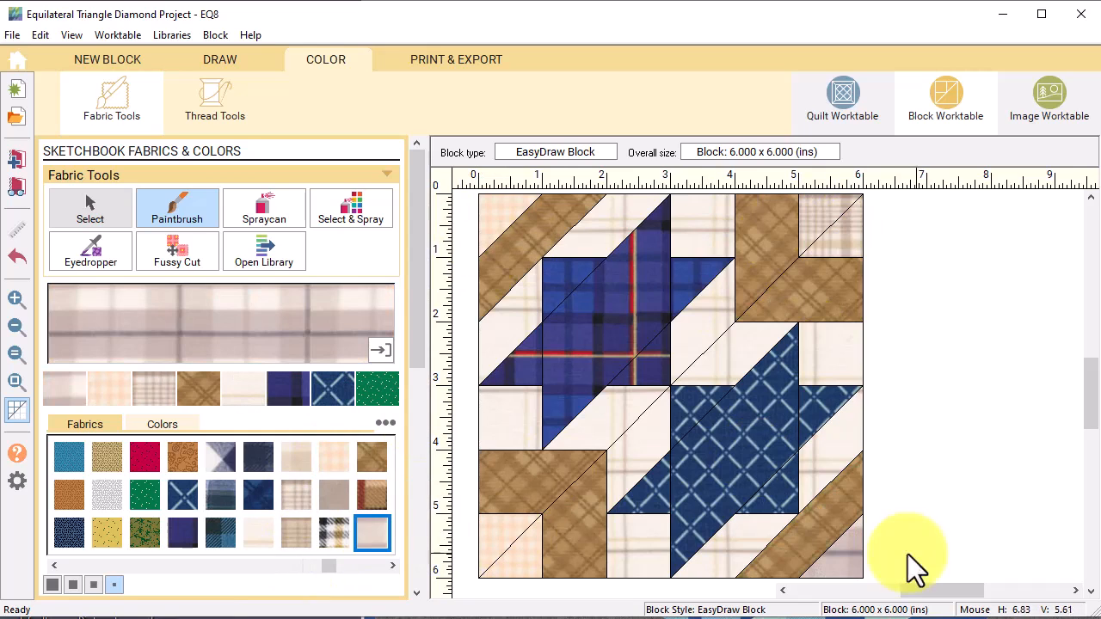
click(17, 160)
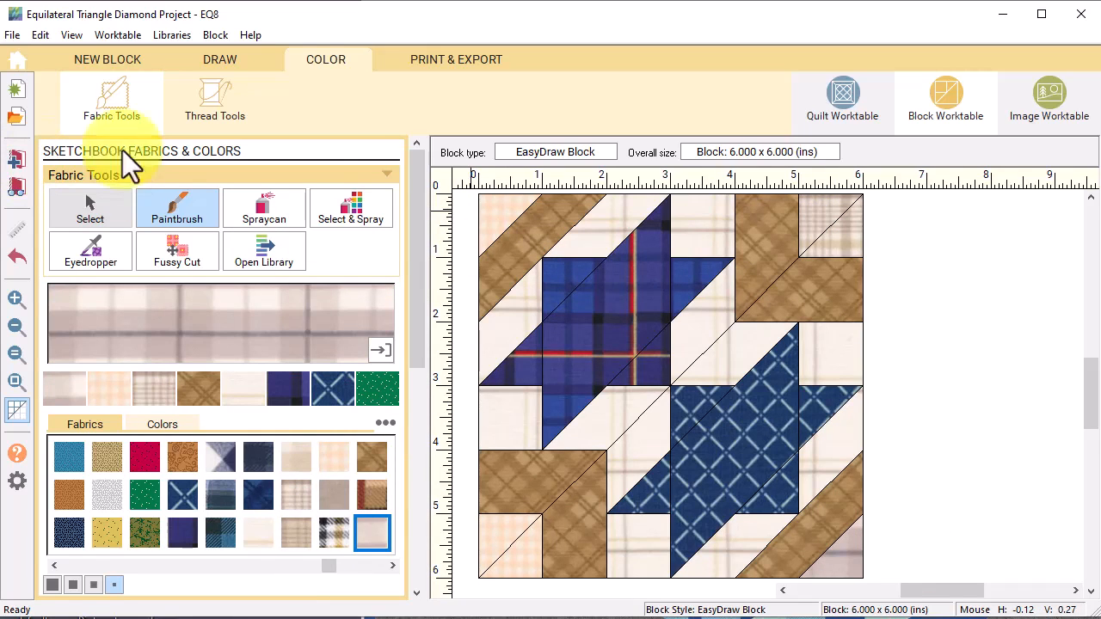
Set the Quilt Worktable options to maintain the block rotation from the current quilt when replacing blocks
click(829, 98)
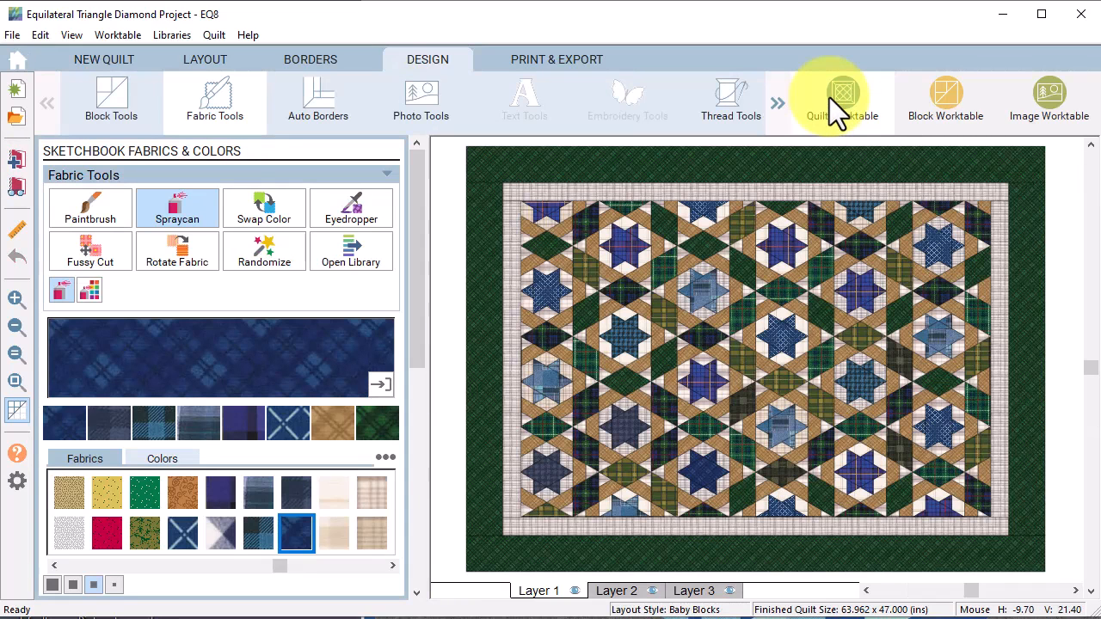
click(19, 483)
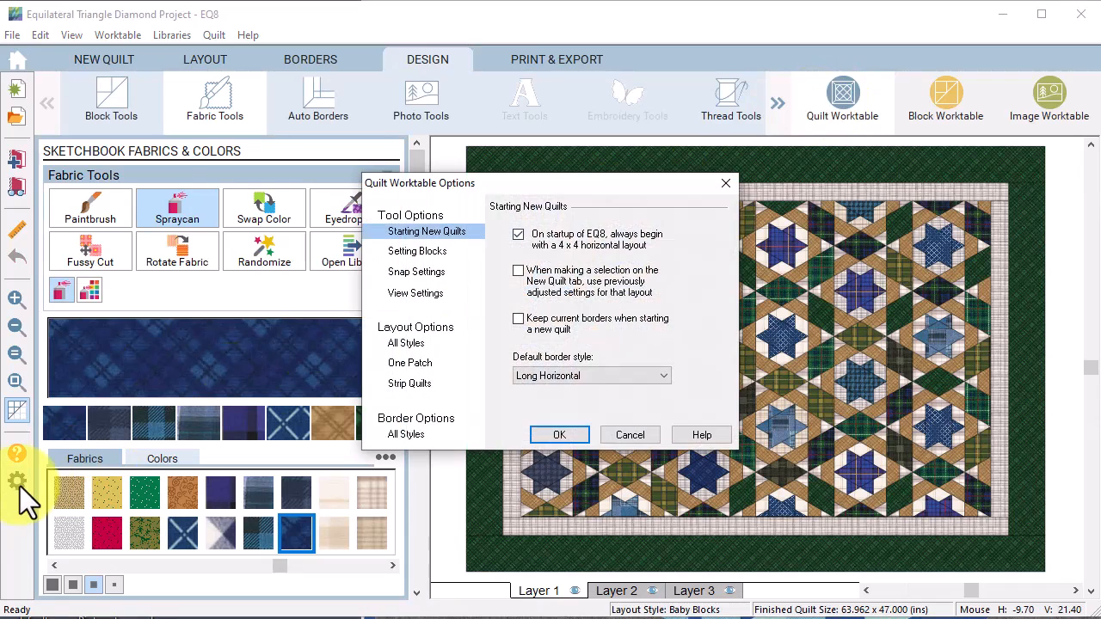
click(418, 252)
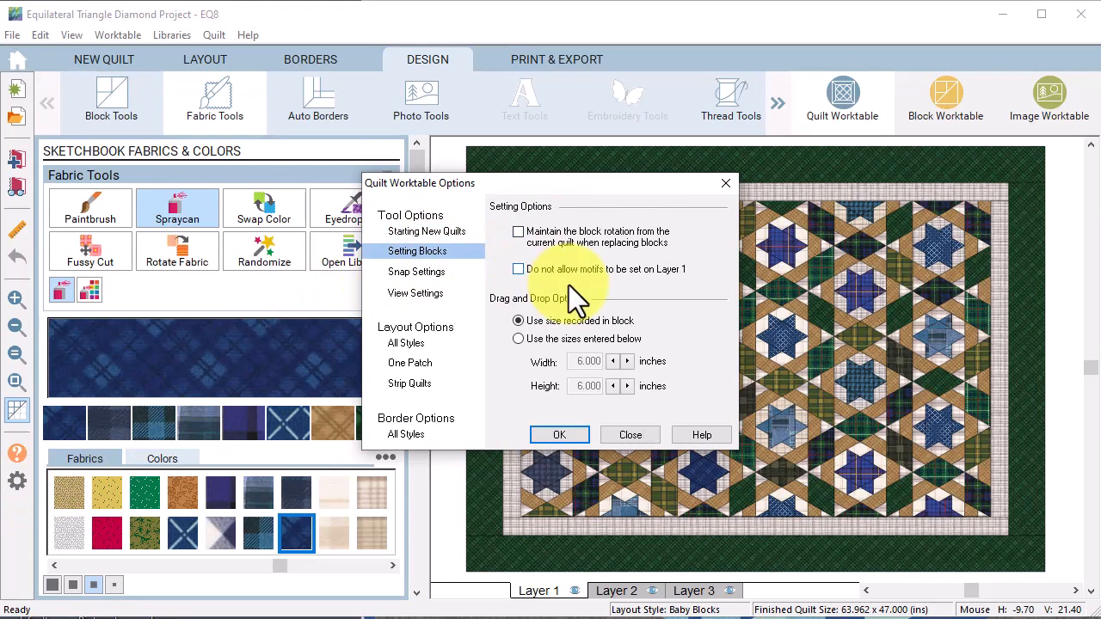
click(518, 232)
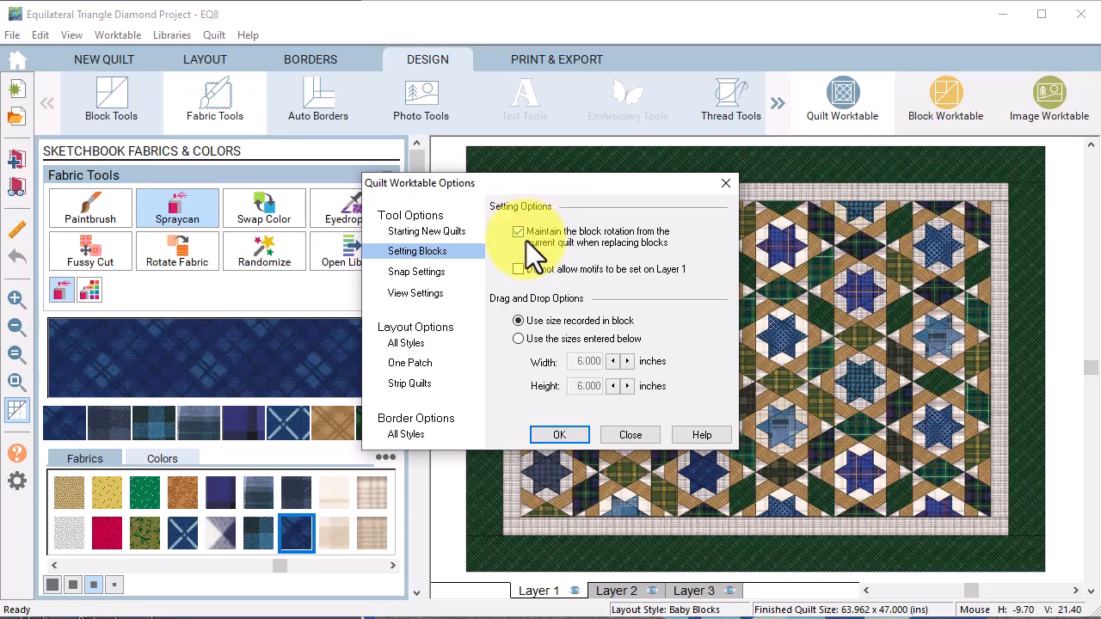
click(559, 435)
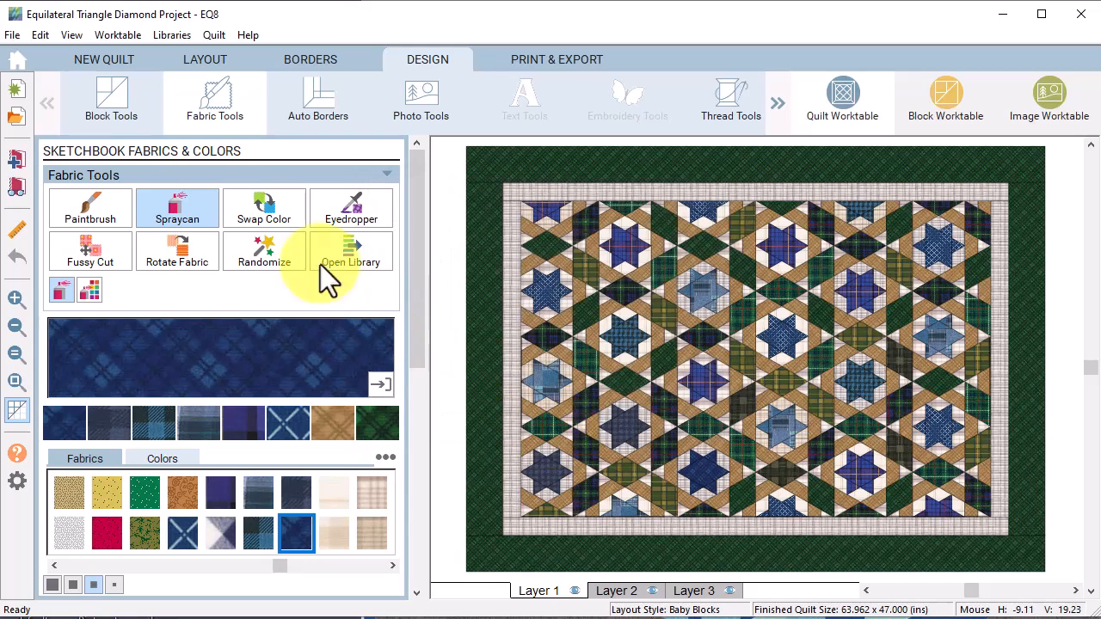
Replace all diamonds in the Baby Blocks quilt with the new double-star block from the sketchbook
click(106, 114)
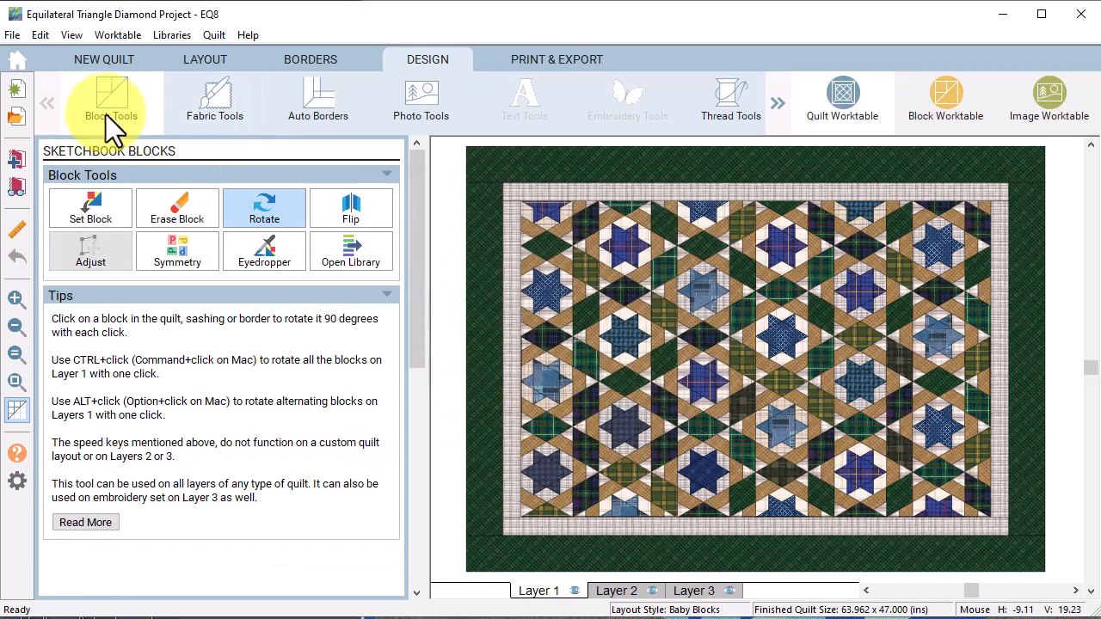
click(77, 204)
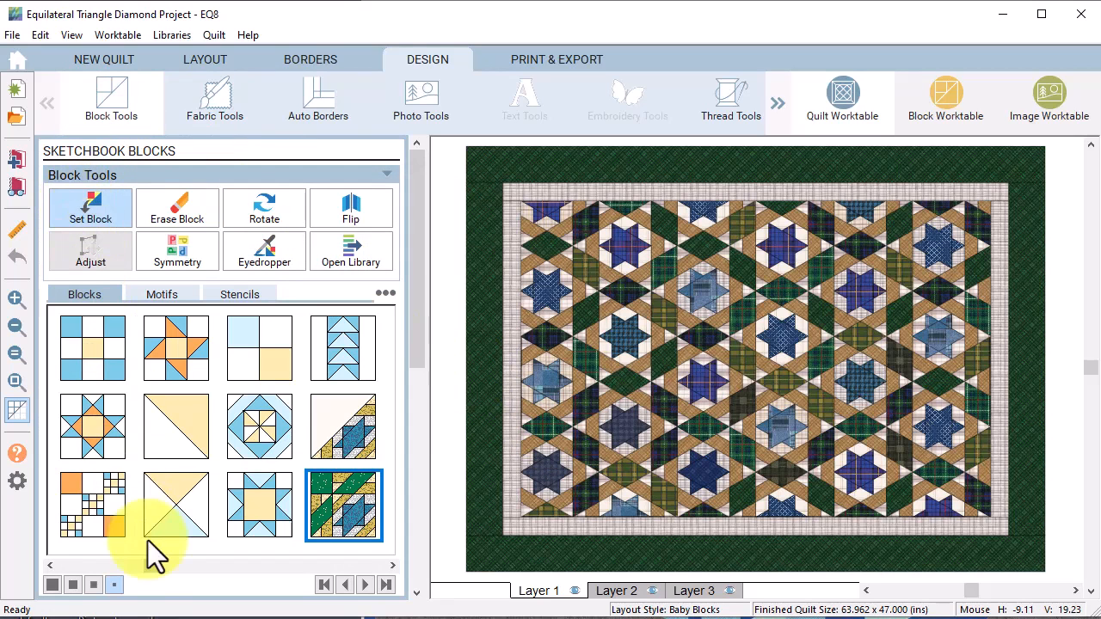
drag(151, 565, 388, 538)
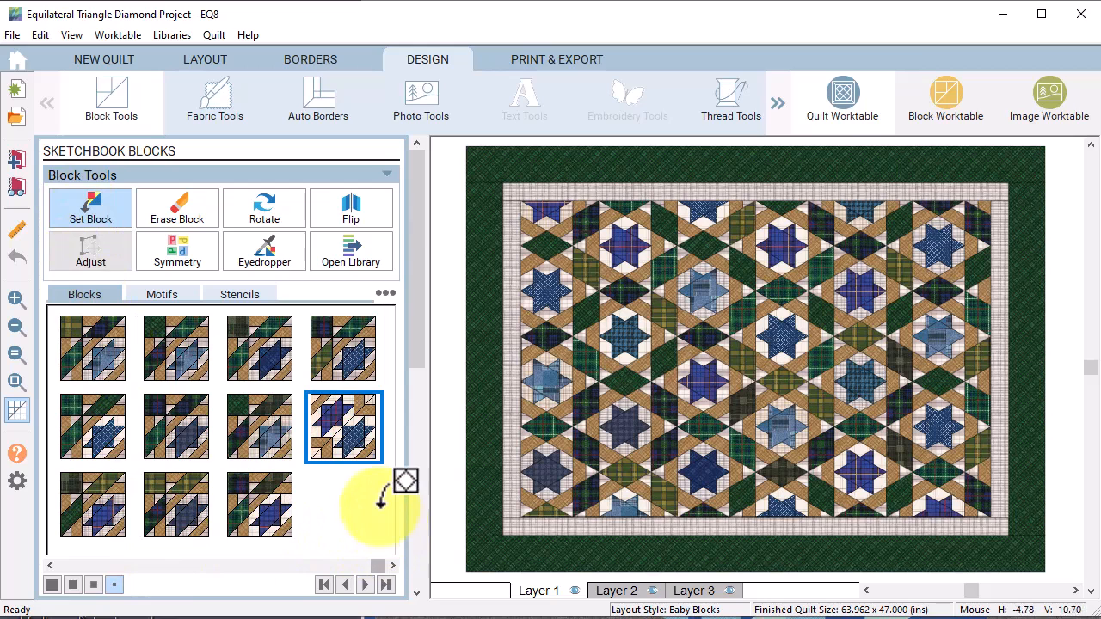
drag(347, 431, 353, 401)
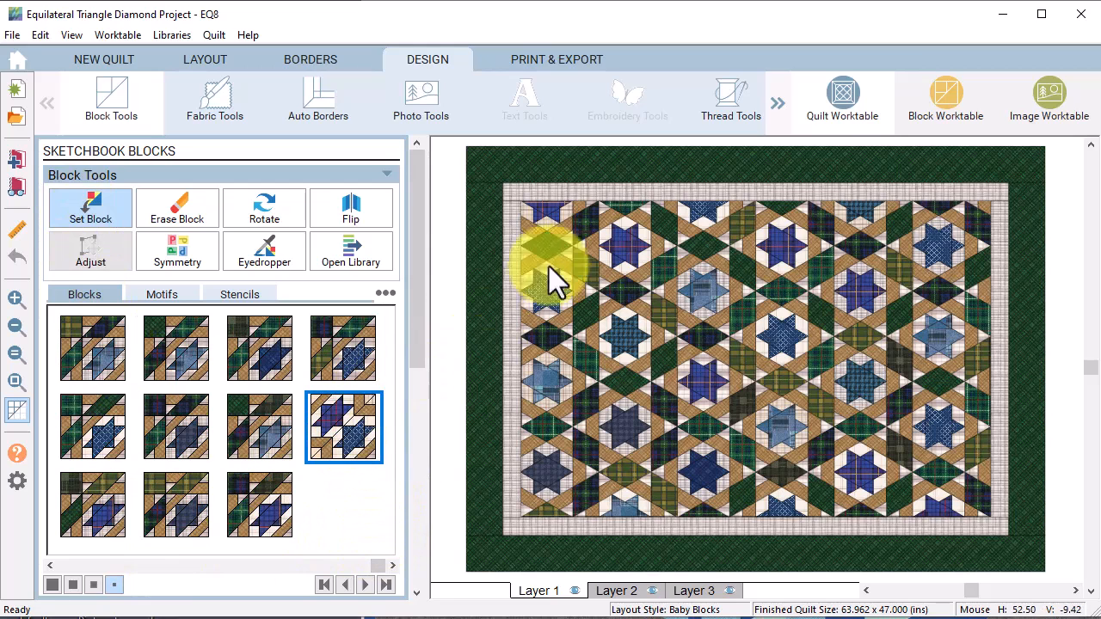
click(651, 243)
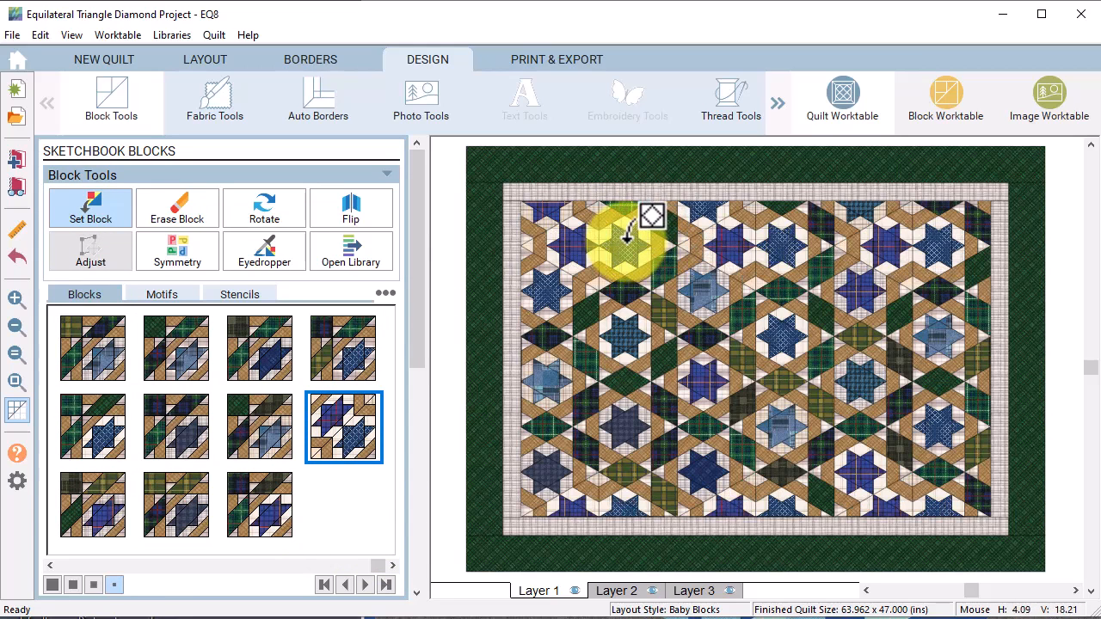
alt+click(632, 333)
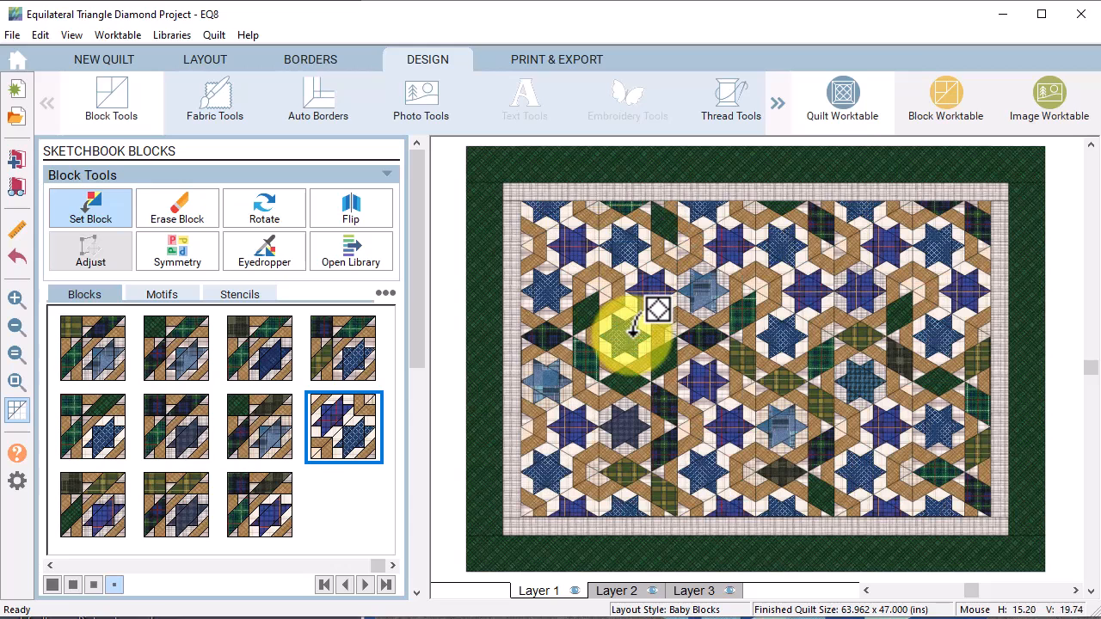
alt+click(652, 378)
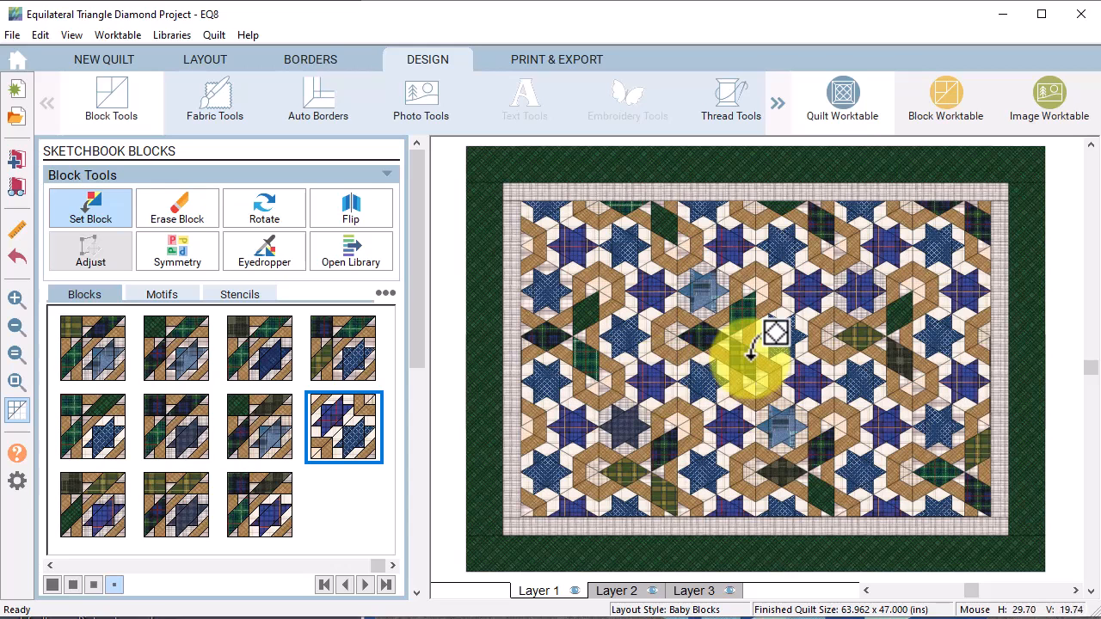
ctrl+click(735, 337)
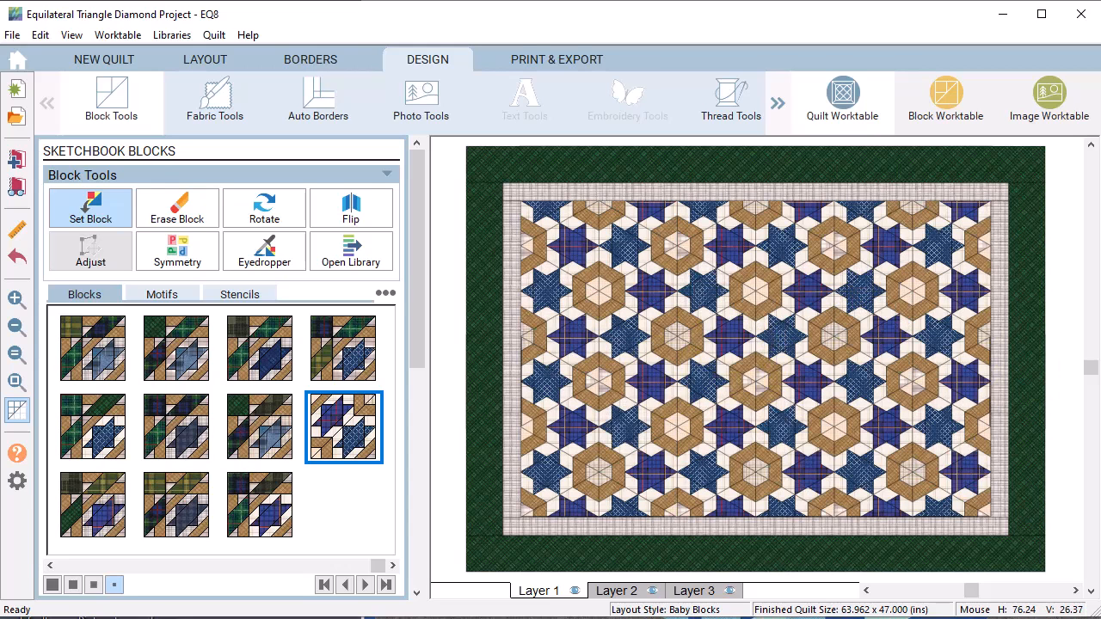
Recolor the quilt's outer border with the blue and black checked fabric
click(236, 116)
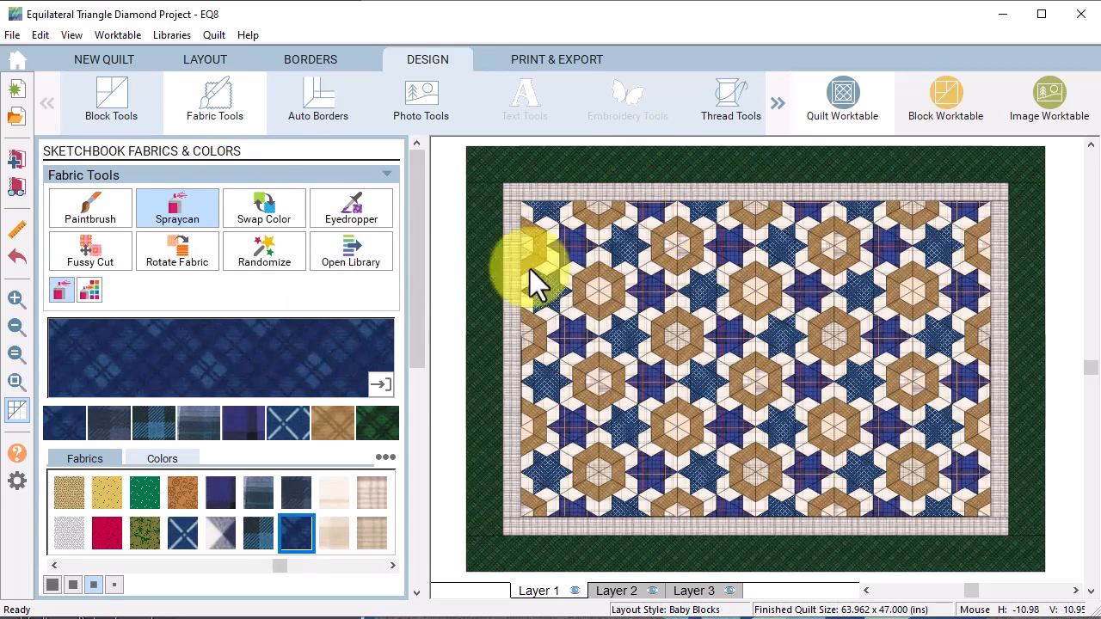
click(260, 532)
click(651, 162)
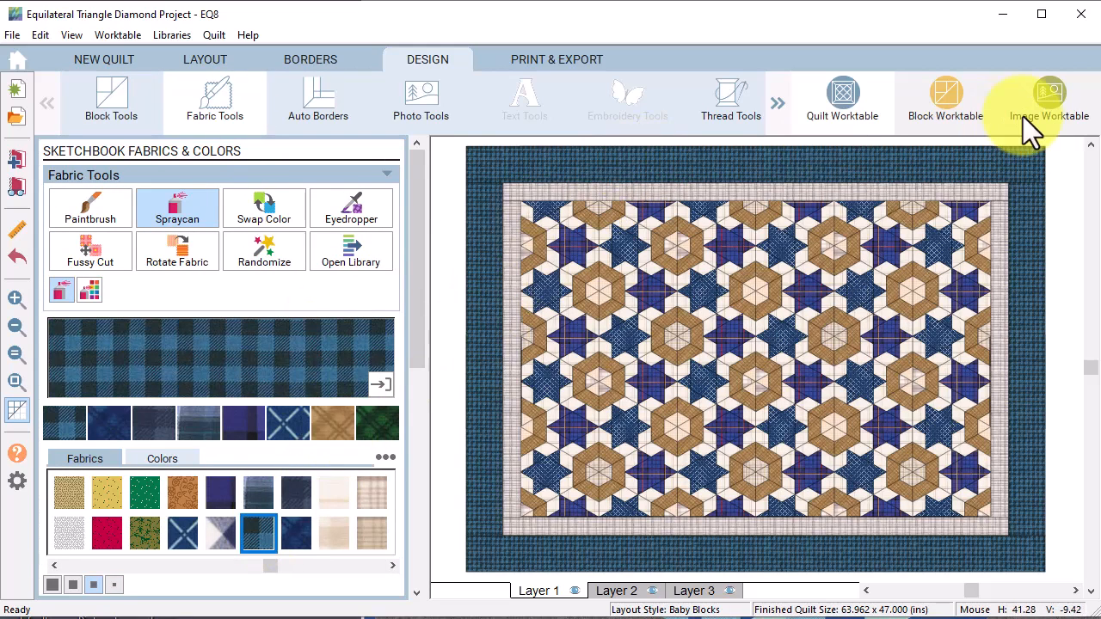
Set the inner border's width to 1.000 on all sides and return to designing the quilt
click(310, 57)
double_click(360, 481)
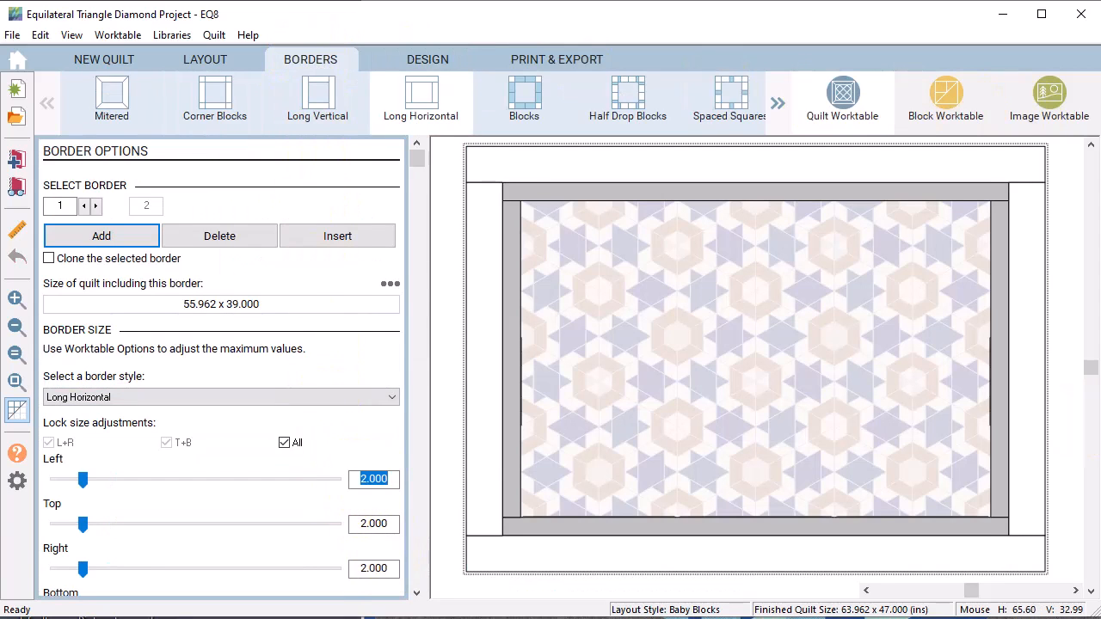
text(1)
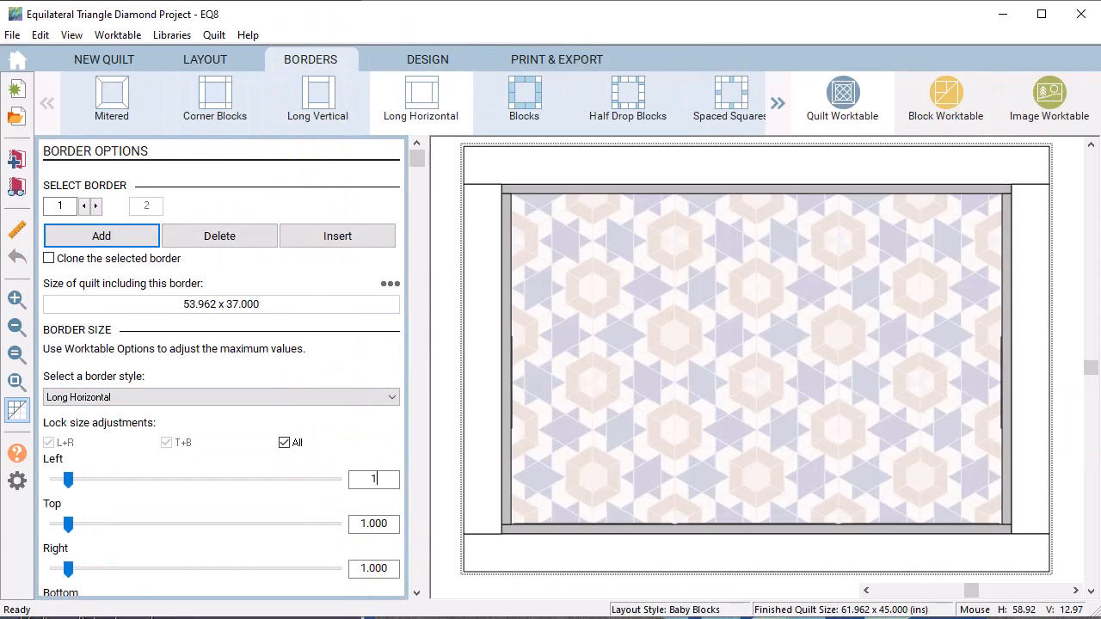
click(446, 59)
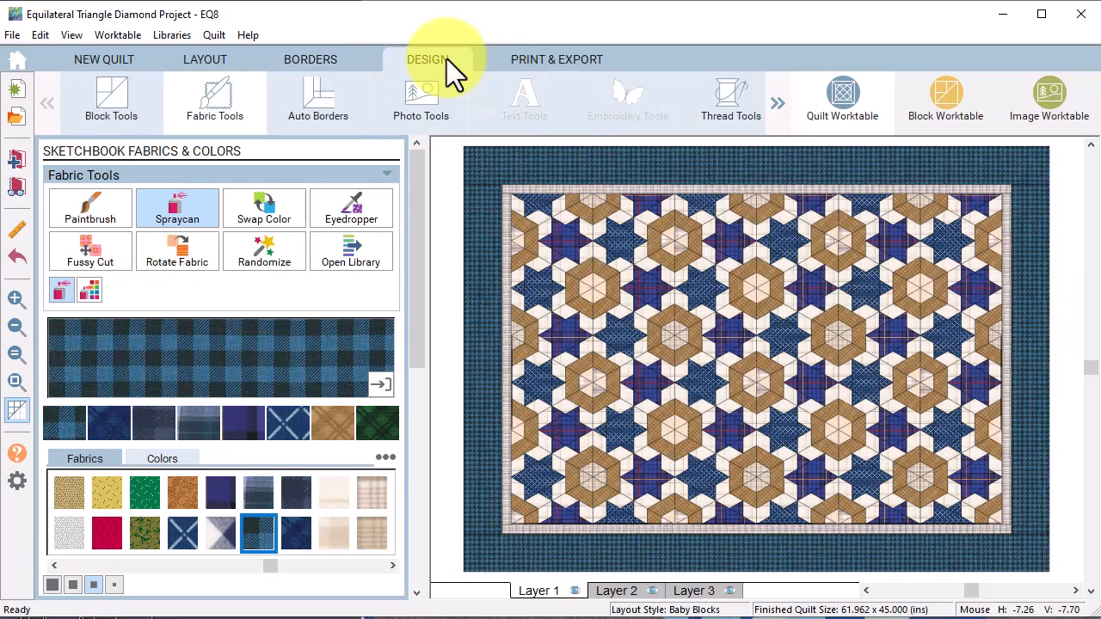
Recolor five scattered stars across the quilt with the light blue patchwork plaid fabric
click(296, 534)
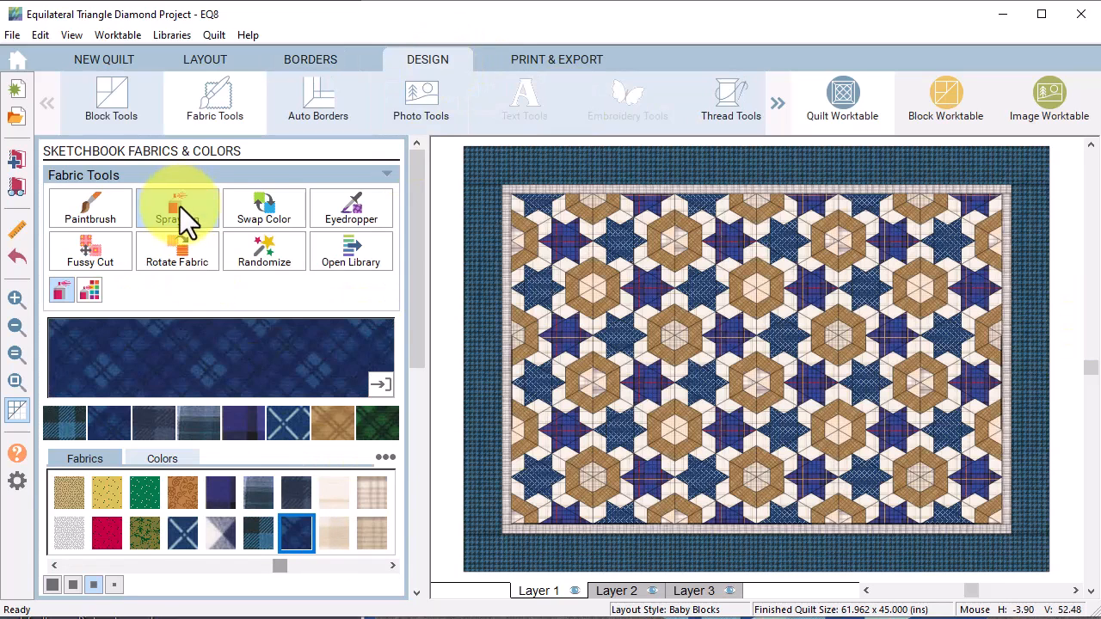
click(180, 203)
click(182, 532)
click(221, 492)
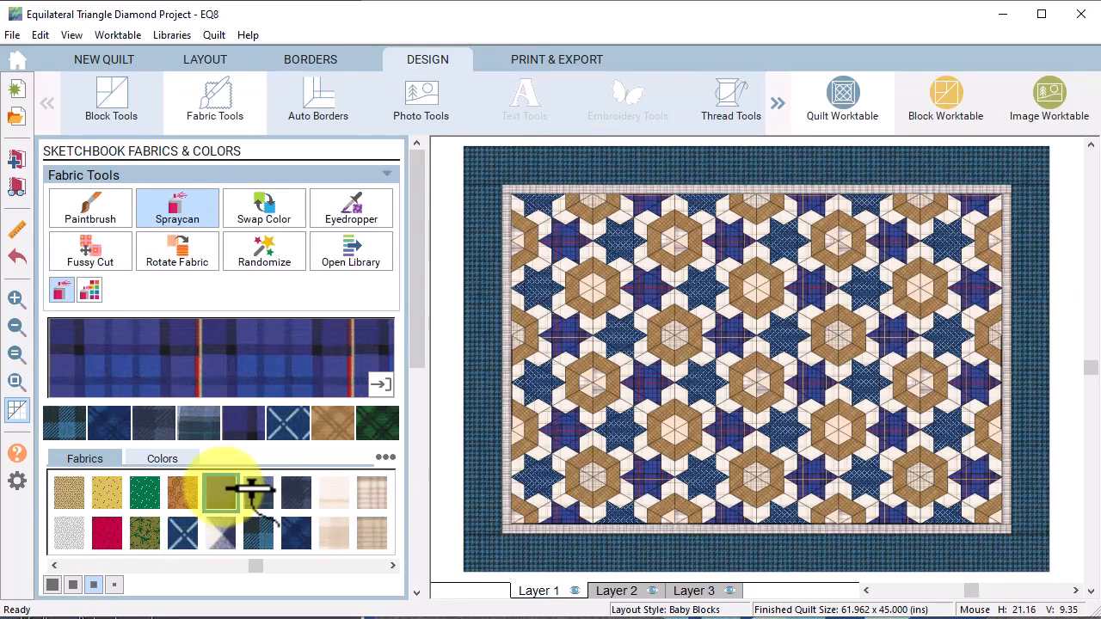
click(258, 492)
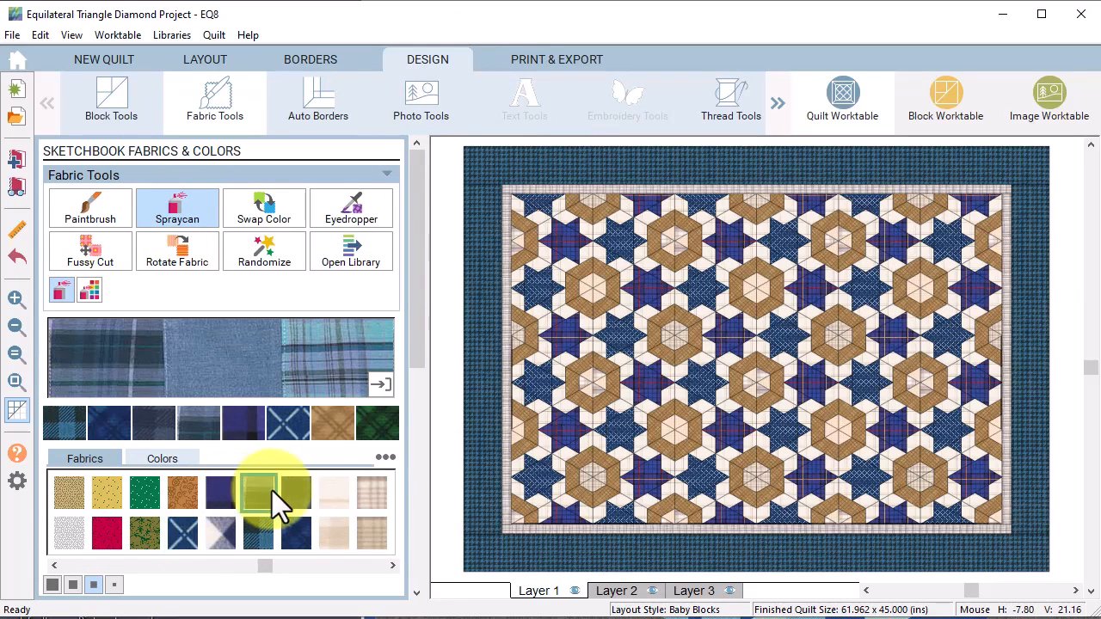
click(865, 382)
click(941, 242)
click(976, 475)
click(649, 478)
click(568, 513)
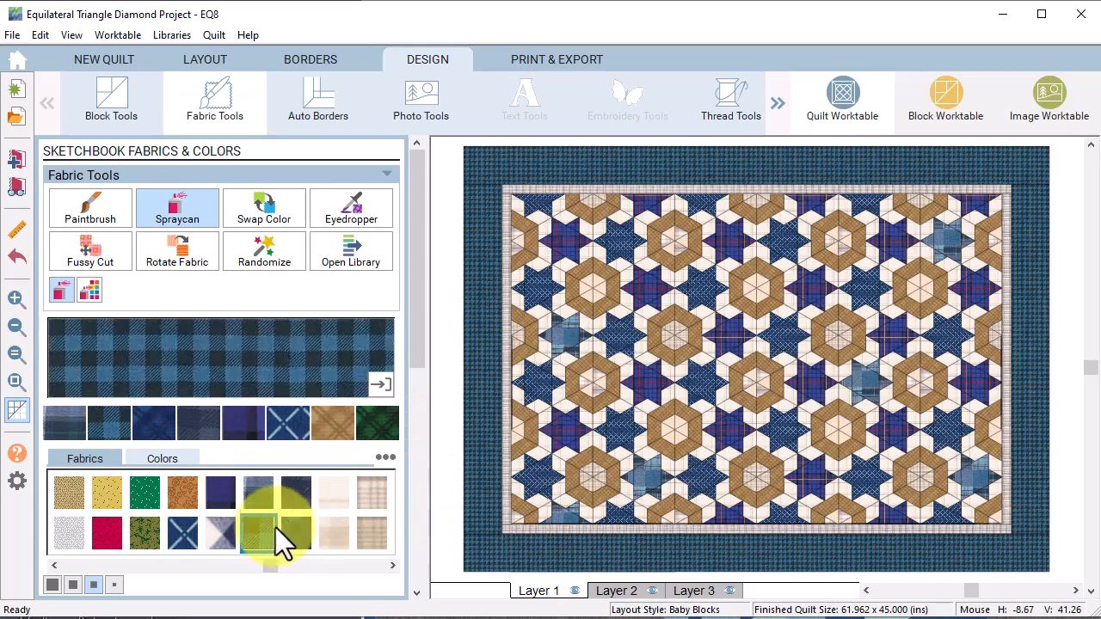
Recolor five of the purple plaid stars across the quilt with the dark navy plaid fabric
click(258, 533)
click(658, 288)
click(909, 244)
click(821, 400)
click(731, 514)
click(650, 203)
Recolor a few more purple plaid stars with the blue and black check, and add the finished quilt to the Project Sketchbook
click(297, 492)
click(900, 432)
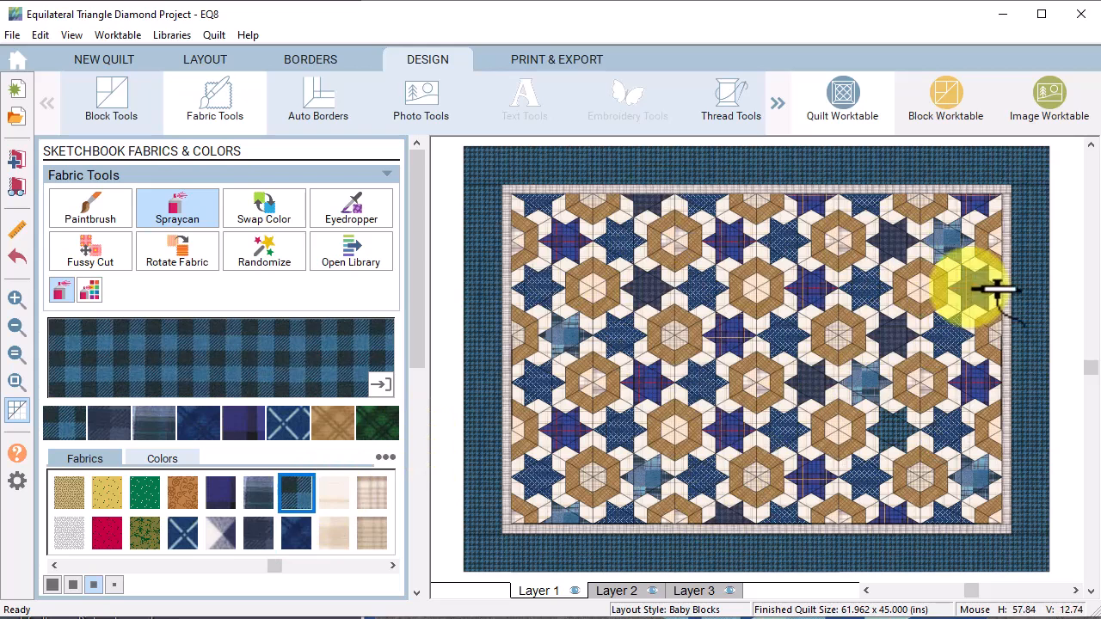
click(649, 386)
click(975, 204)
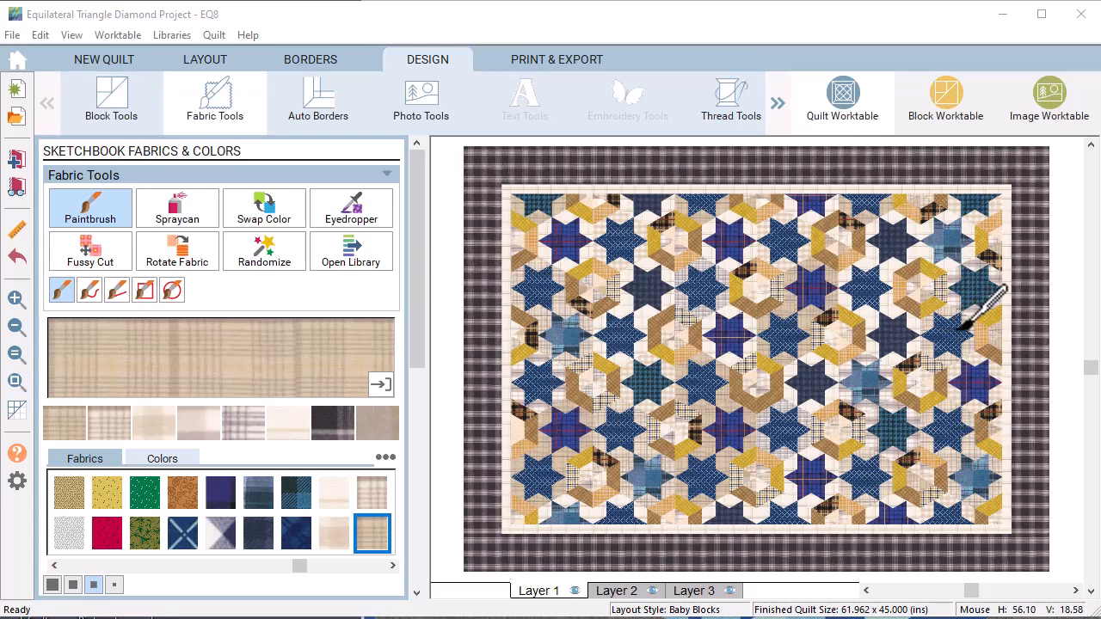
click(15, 161)
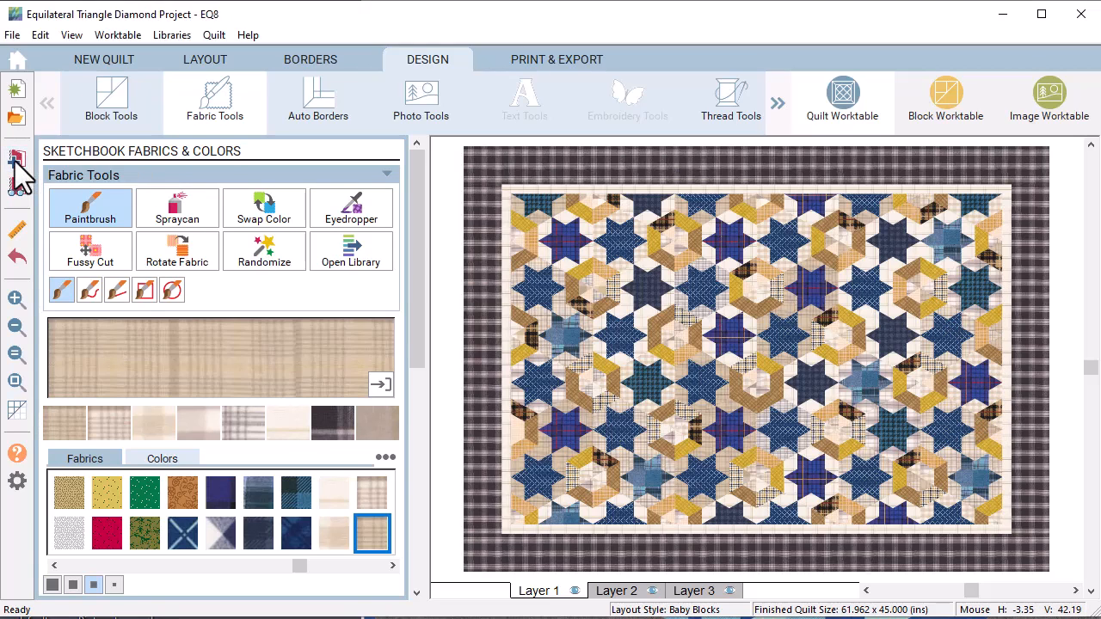